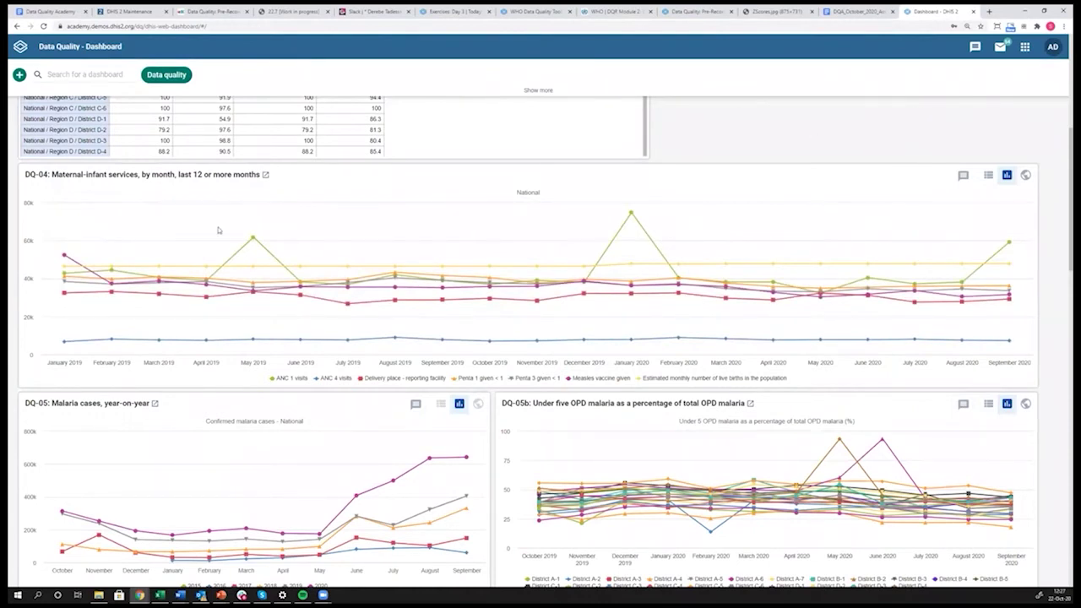
Check the ANC 1 visits peaks in the DQ-04 maternal-infant services chart and open that chart in Data Visualizer.
mouse_move(253, 247)
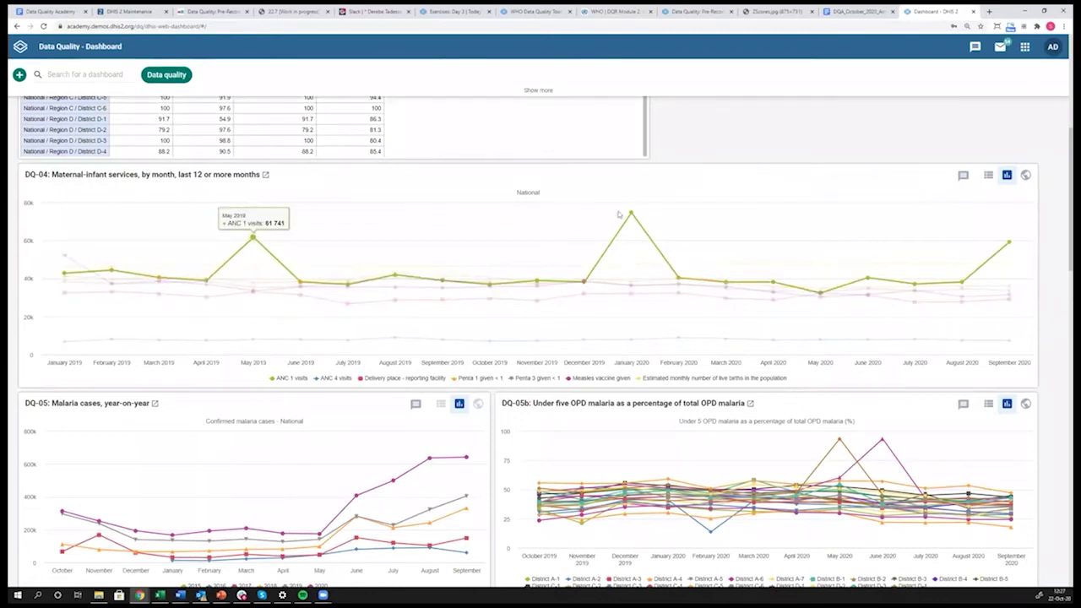
mouse_move(631, 214)
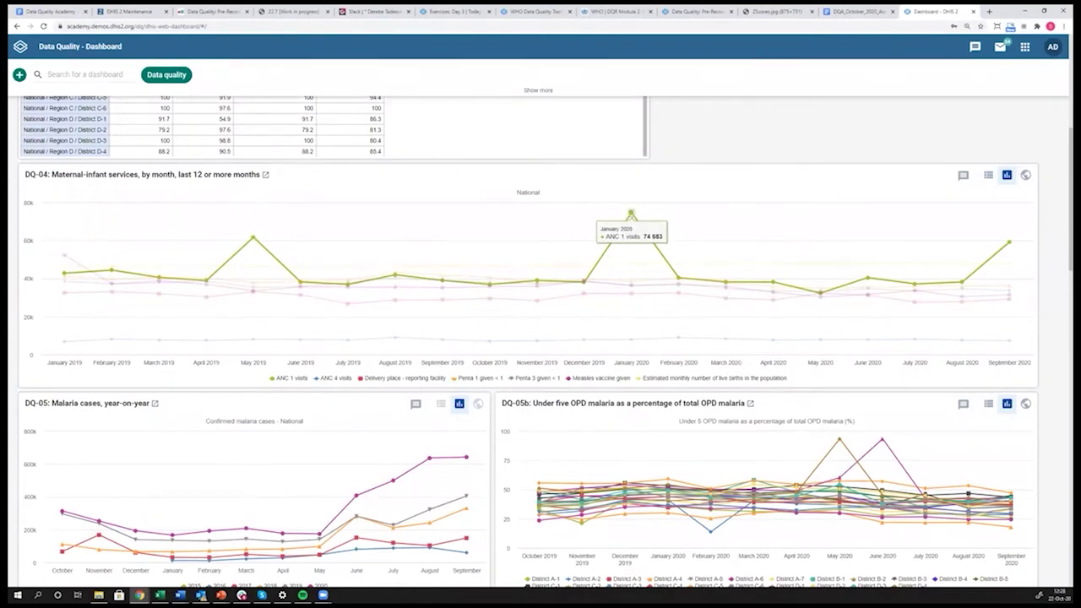
mouse_move(63, 340)
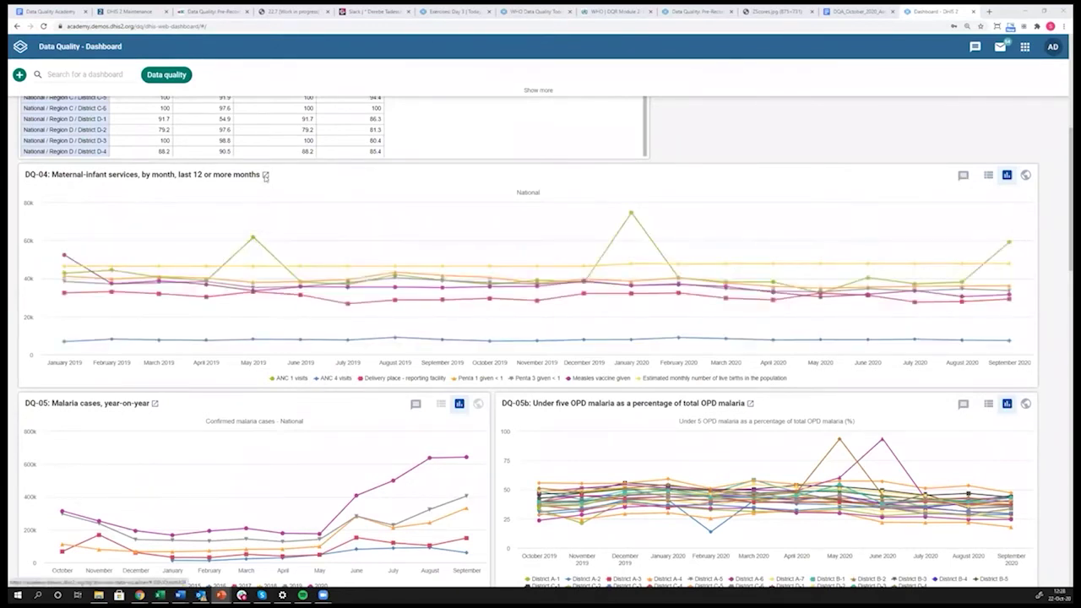
click(265, 175)
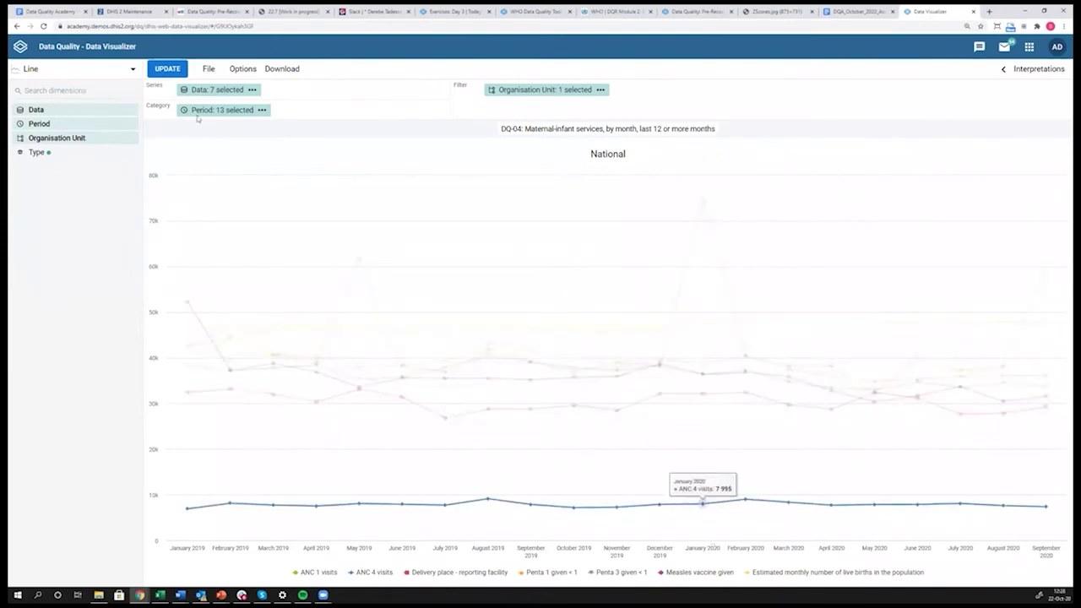
Replace all selected periods with the fixed monthly period January 2020 and update the chart.
mouse_move(200, 116)
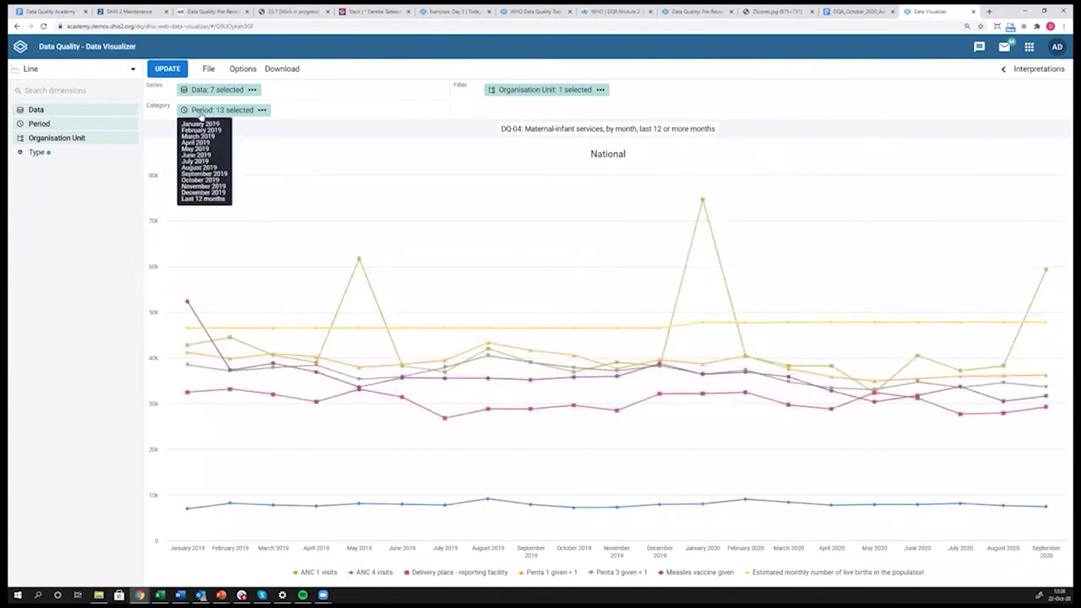
click(200, 113)
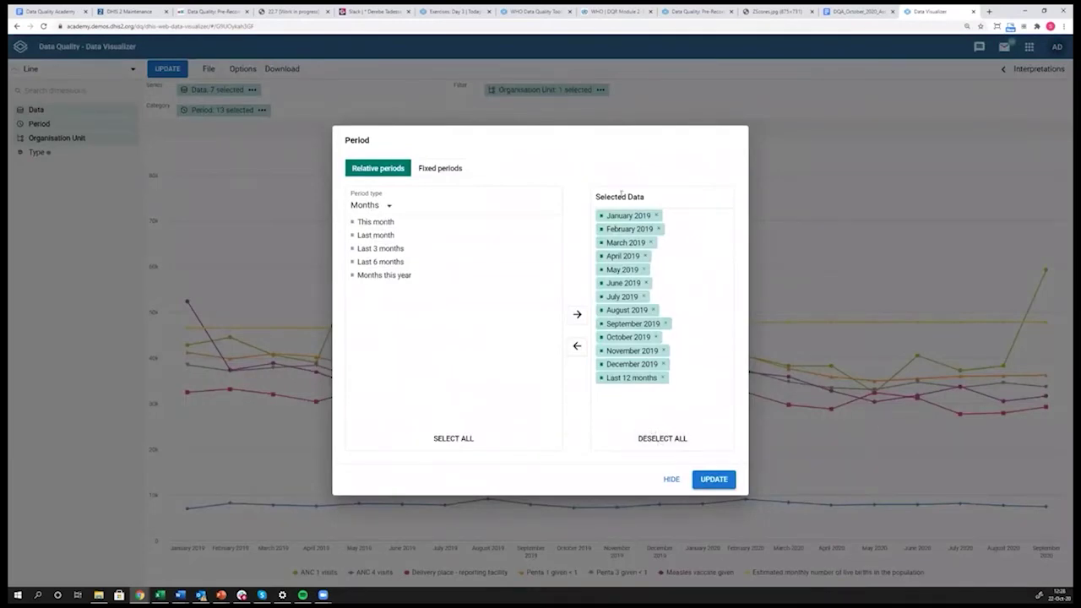
click(660, 440)
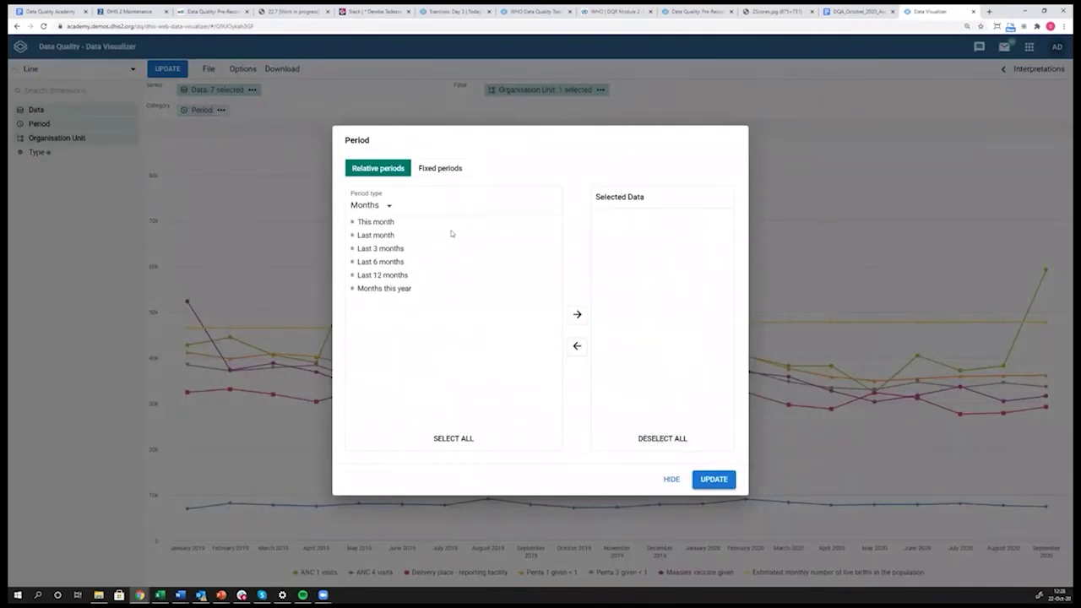
click(431, 170)
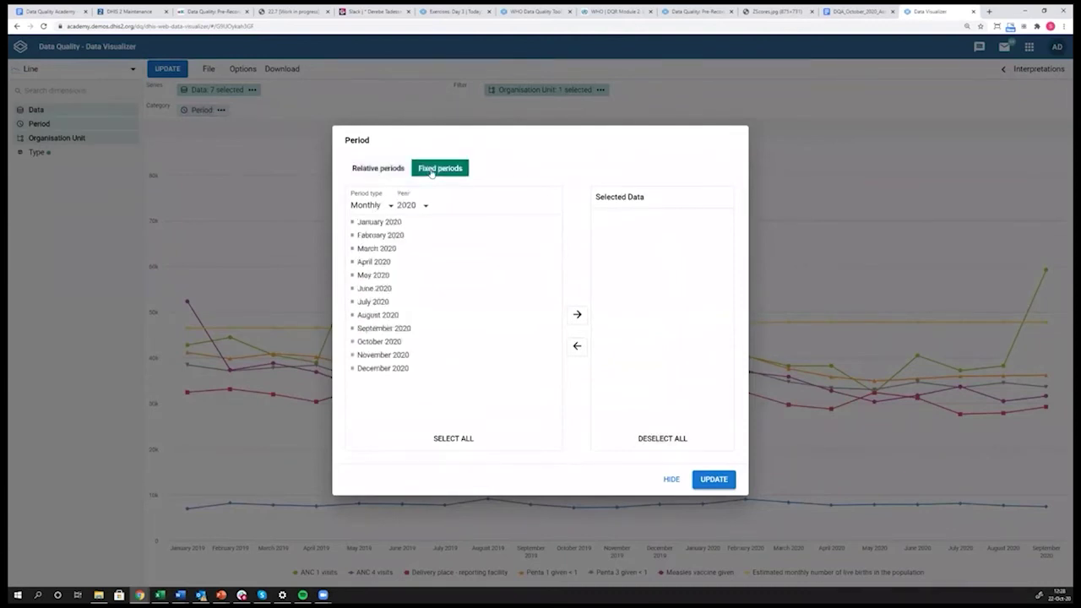
double_click(377, 223)
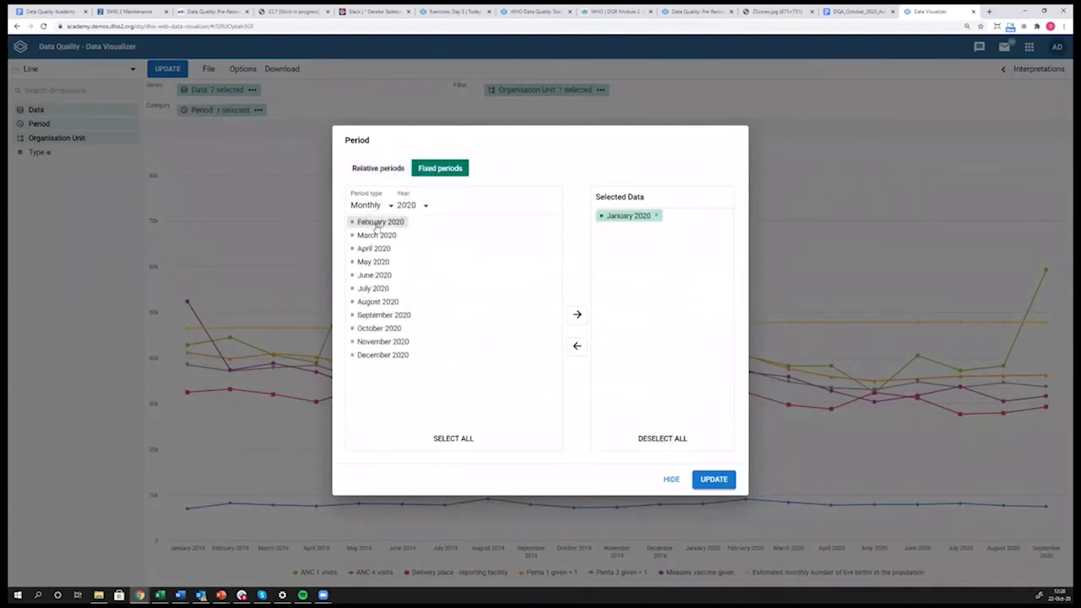
click(713, 479)
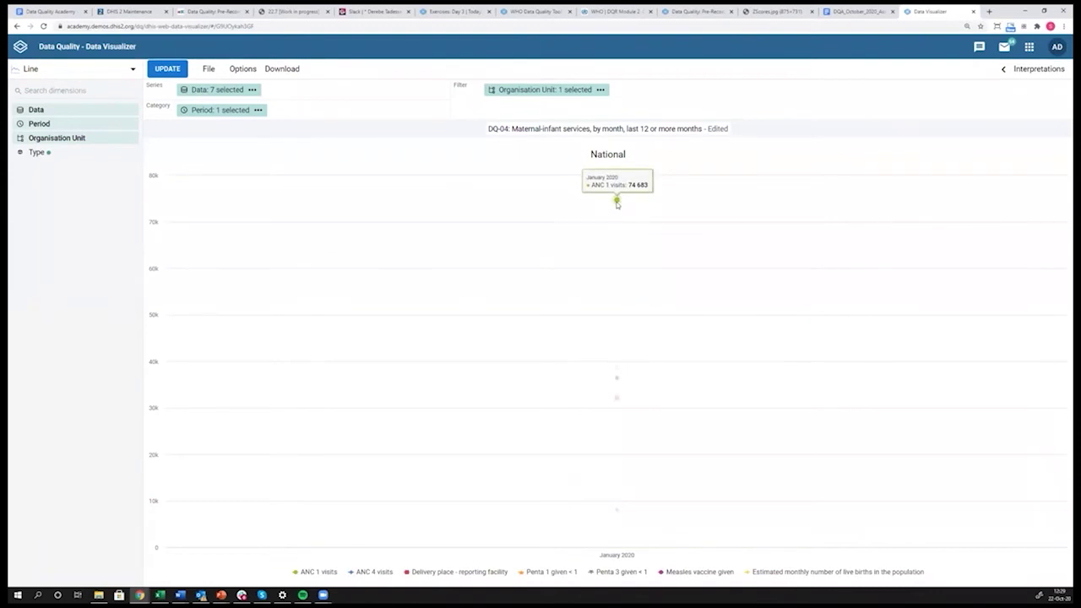
Change the visualization type from line to Column and update the chart.
click(131, 75)
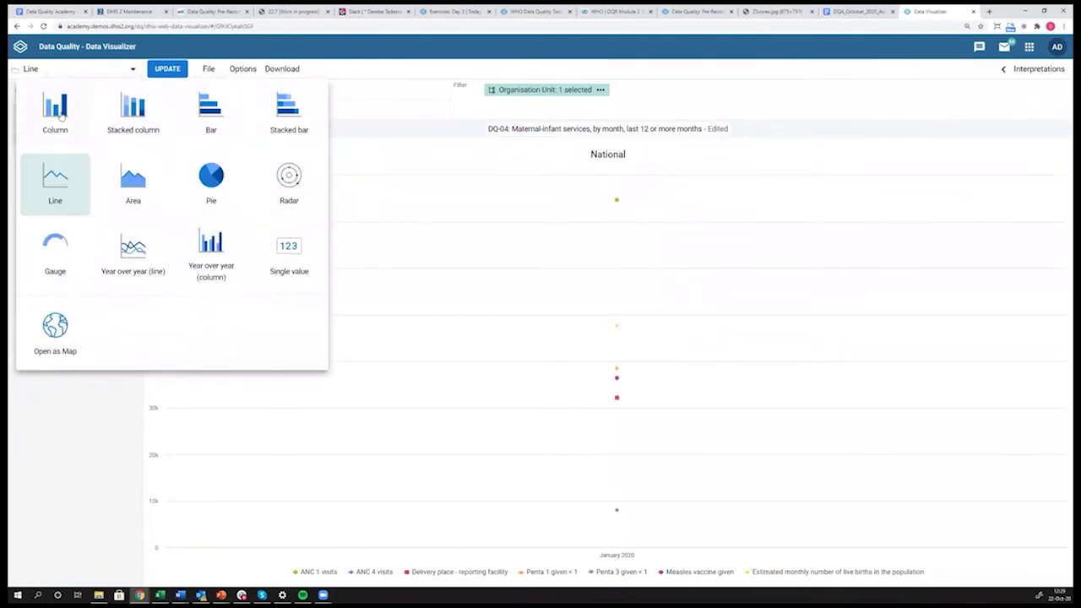
click(60, 117)
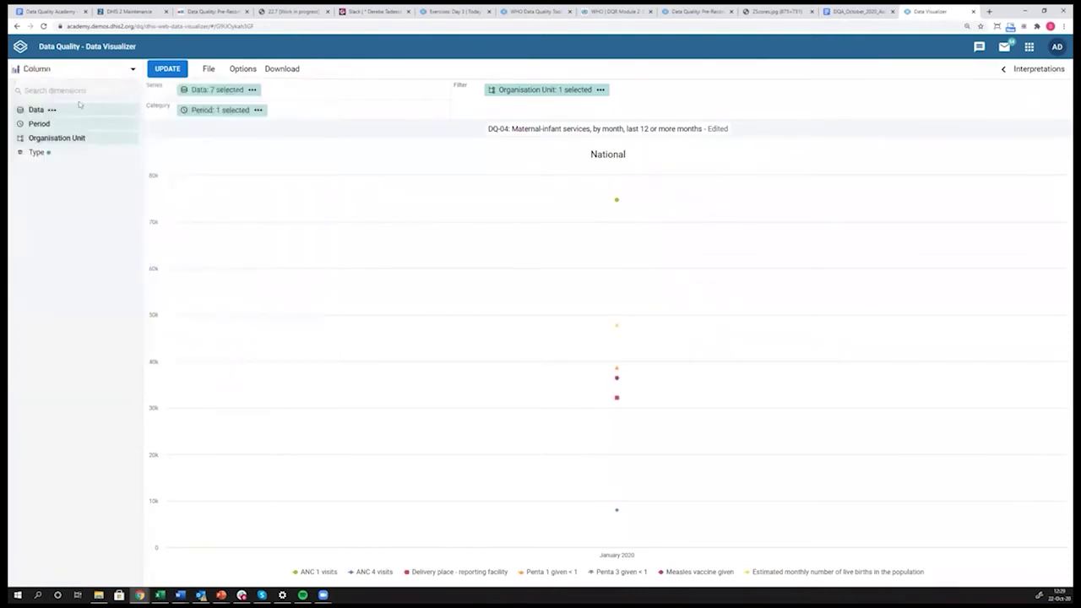
click(167, 69)
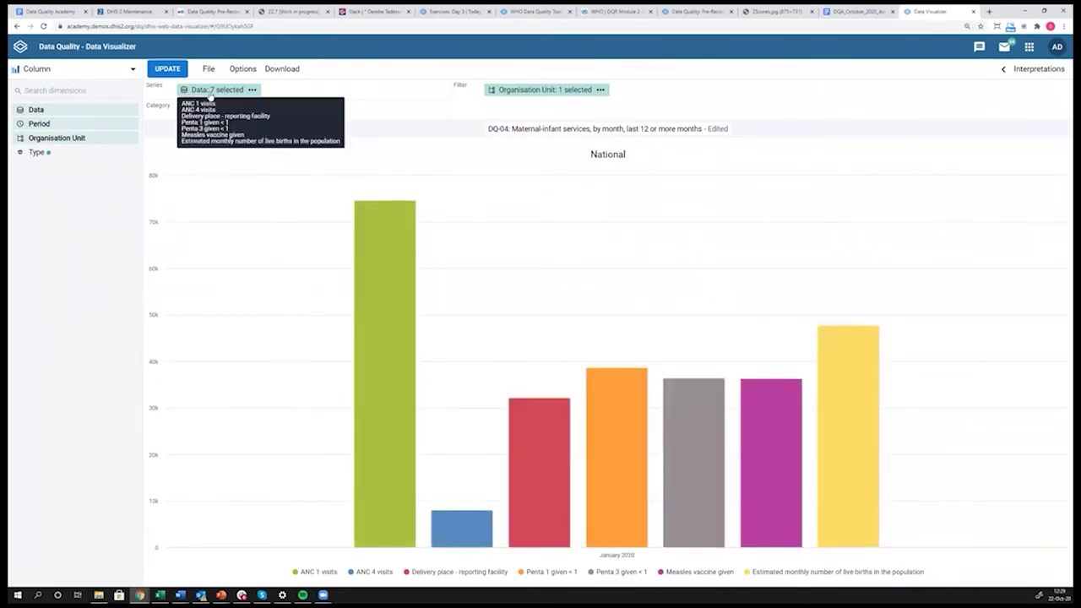
Remove every data item except ANC 1 visits from the selected data and update the chart.
click(210, 92)
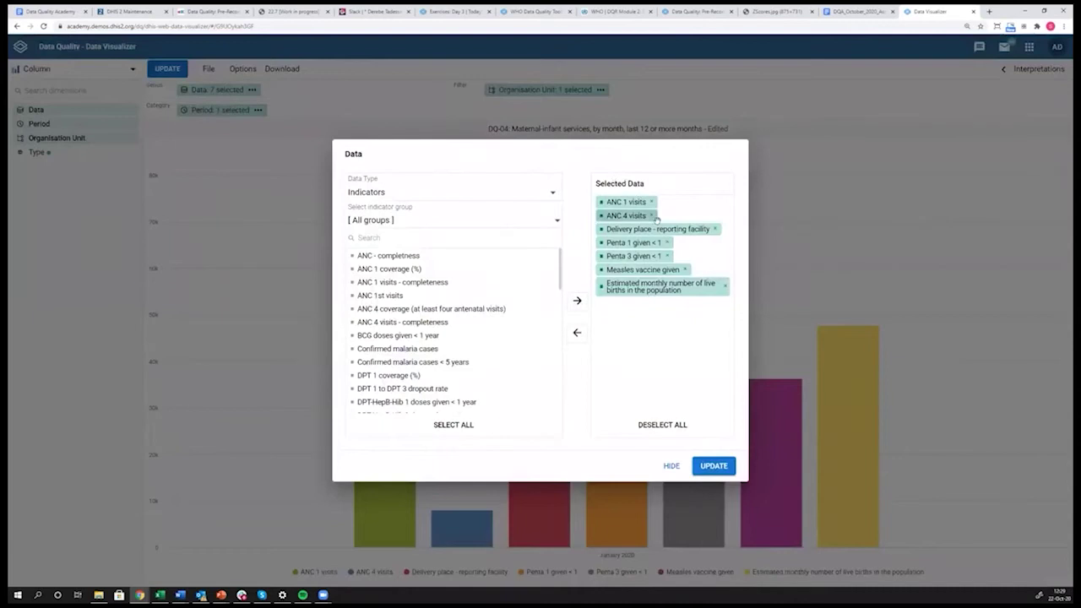
click(651, 216)
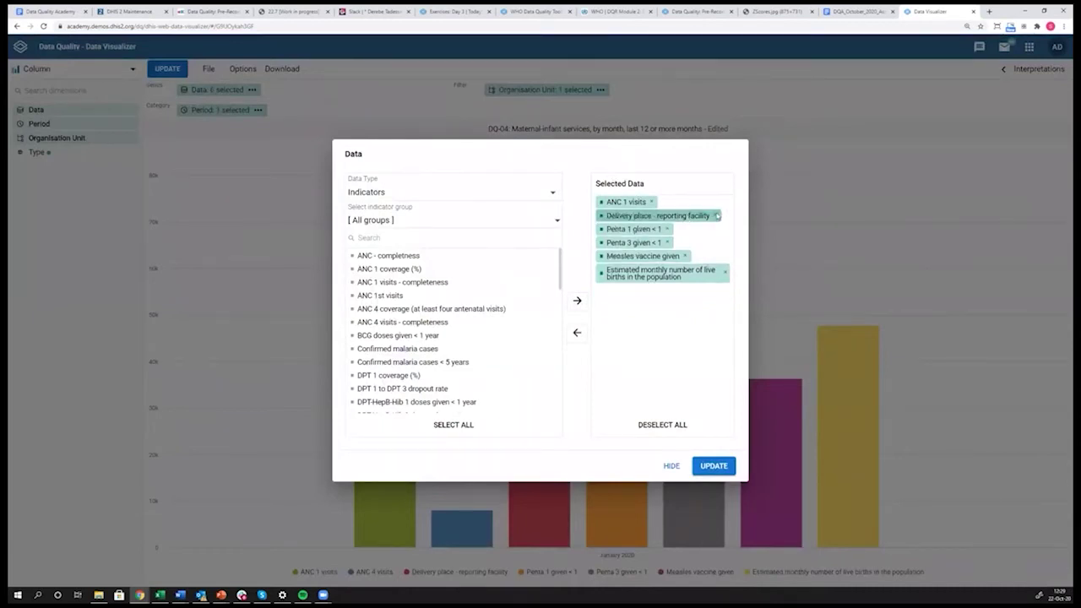
click(715, 215)
click(667, 216)
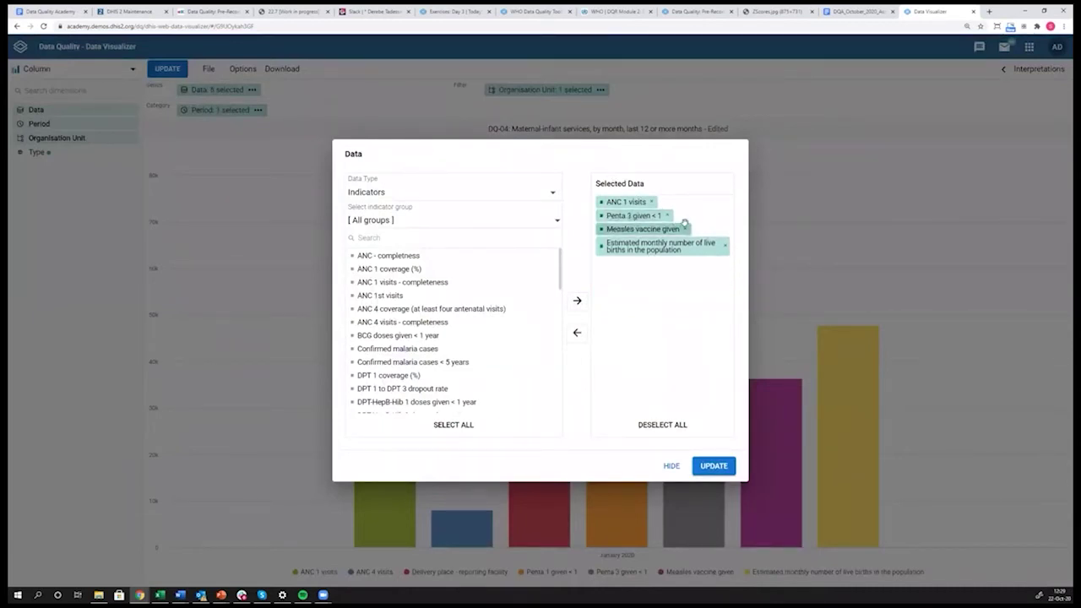
click(668, 215)
click(684, 216)
click(724, 218)
click(714, 465)
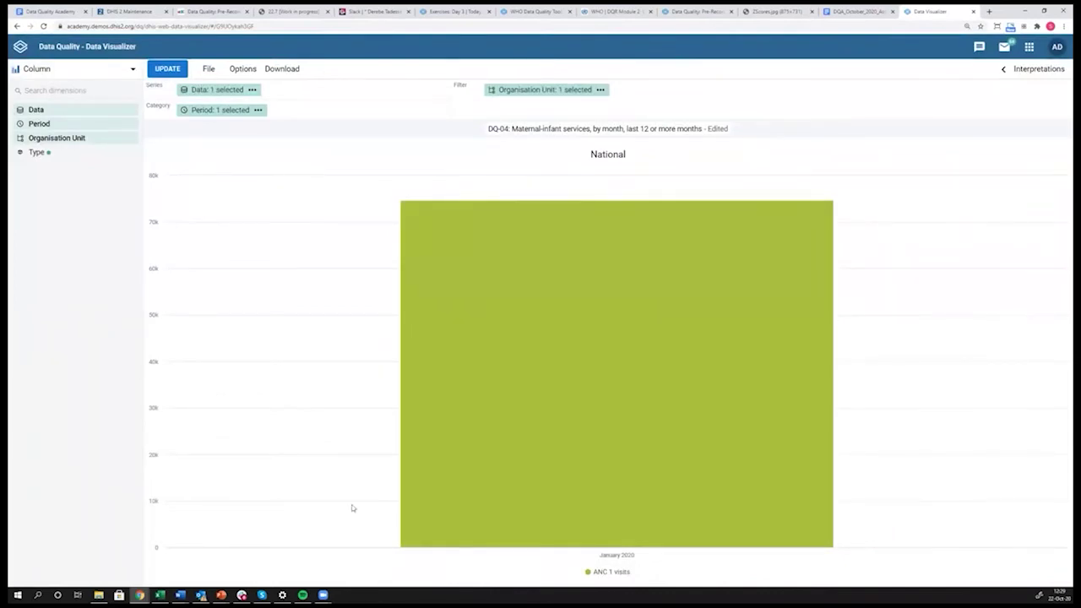
mouse_move(550, 363)
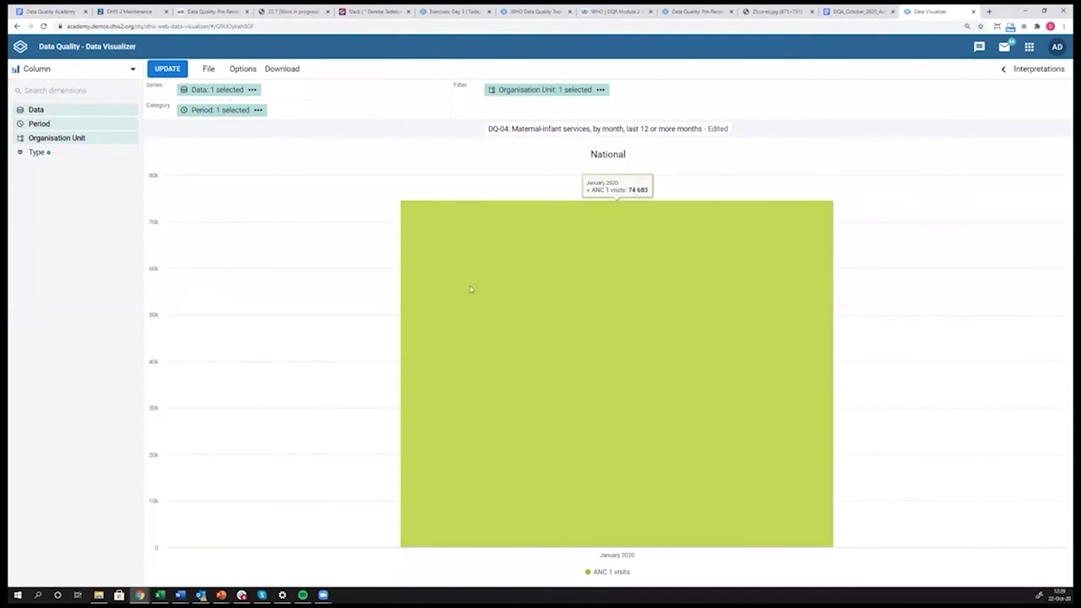
Replace the user organisation unit with National at the Facility level and update the chart.
click(525, 90)
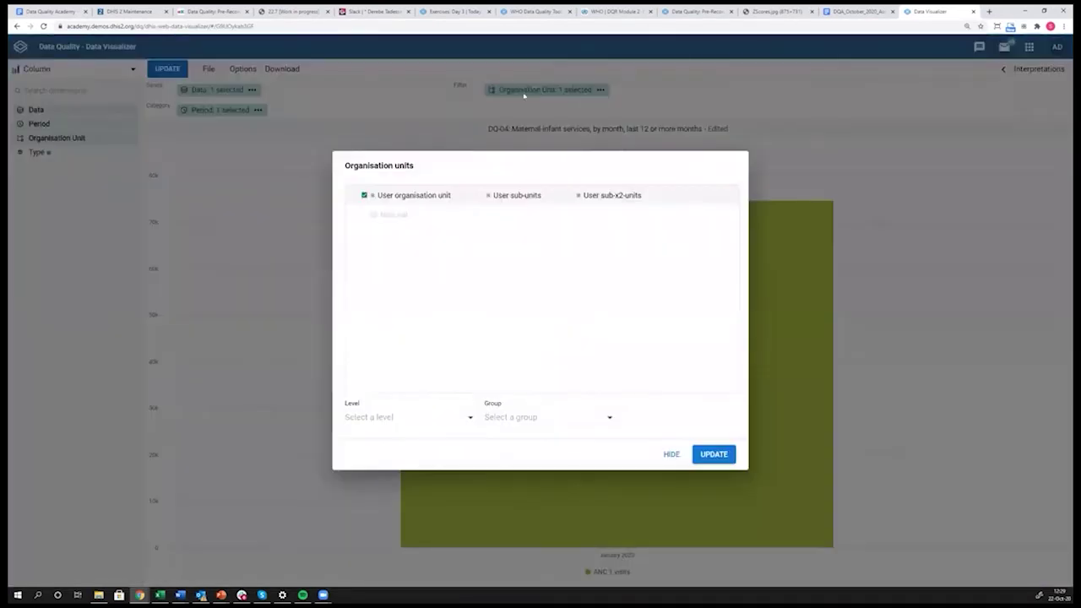
click(365, 196)
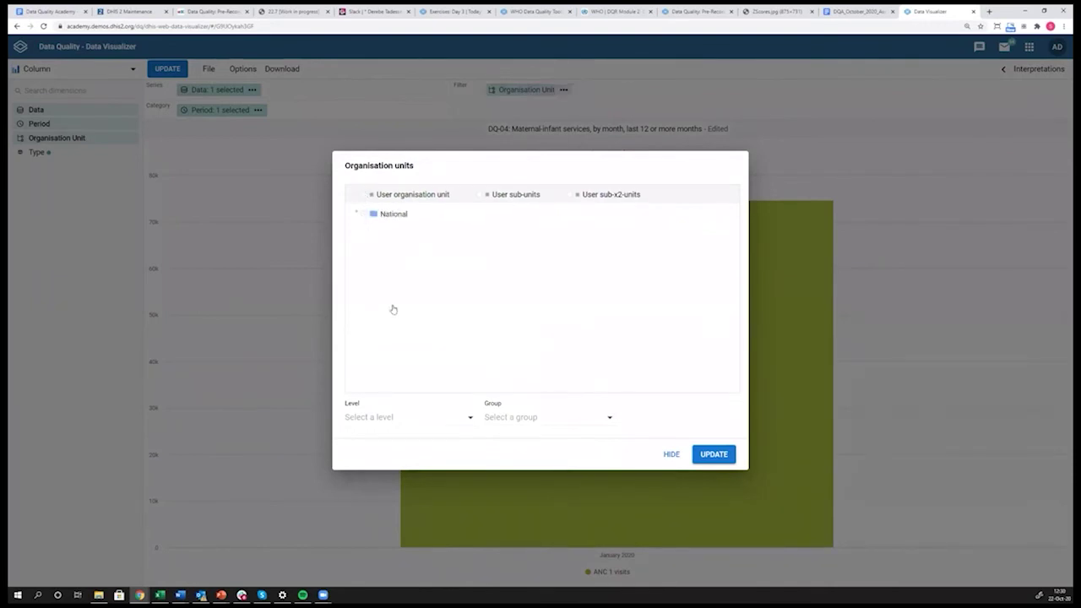
click(364, 214)
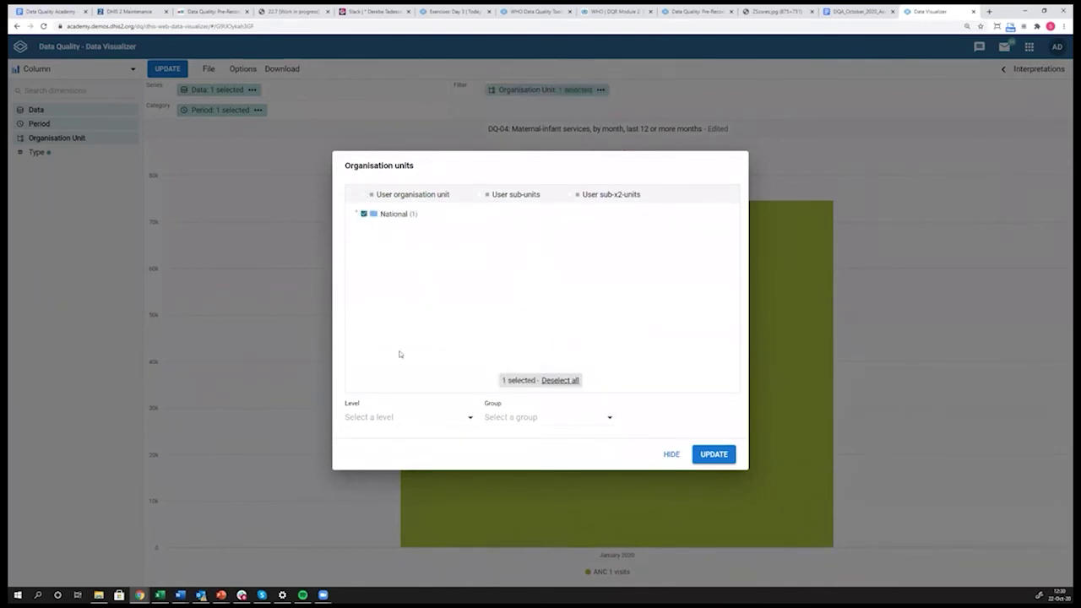
click(429, 423)
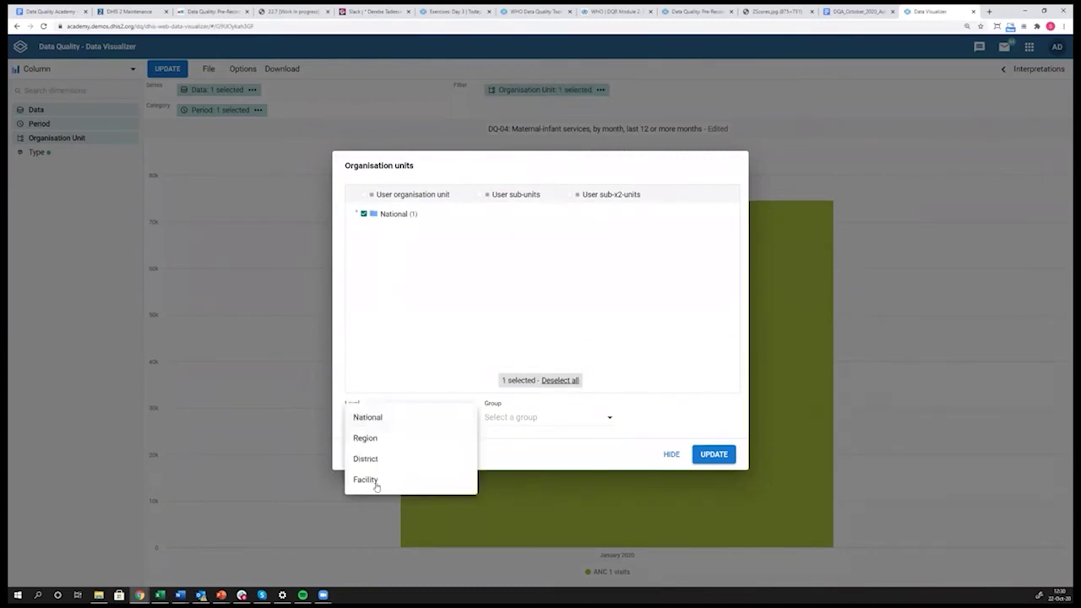
key(Return)
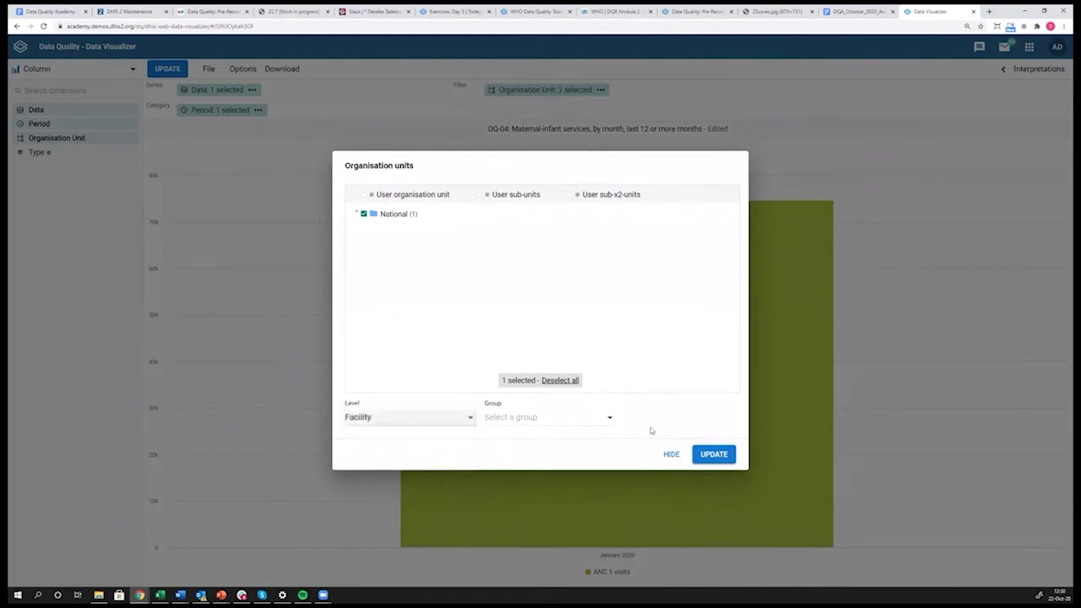
click(711, 456)
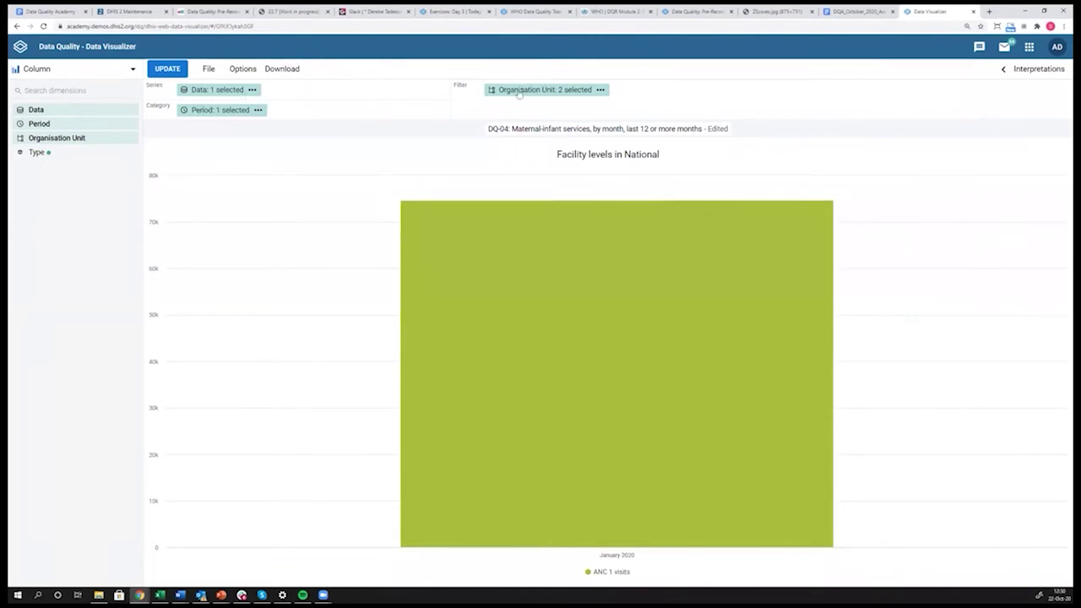
Move Organisation Unit to the category axis with Period as filter, update the chart and inspect the facility with the tallest column.
drag(518, 91, 292, 115)
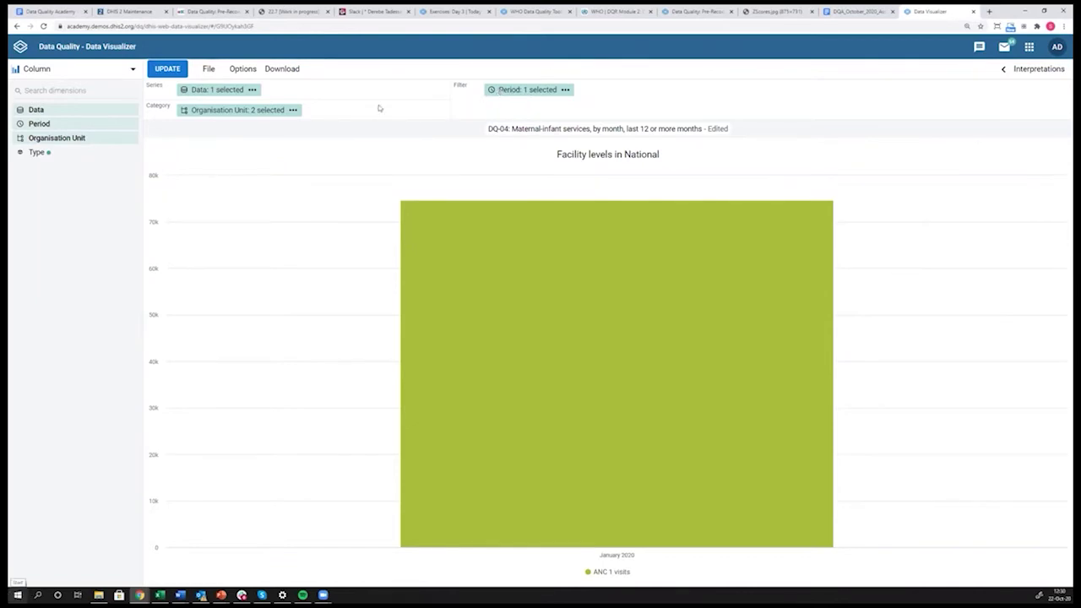
click(166, 73)
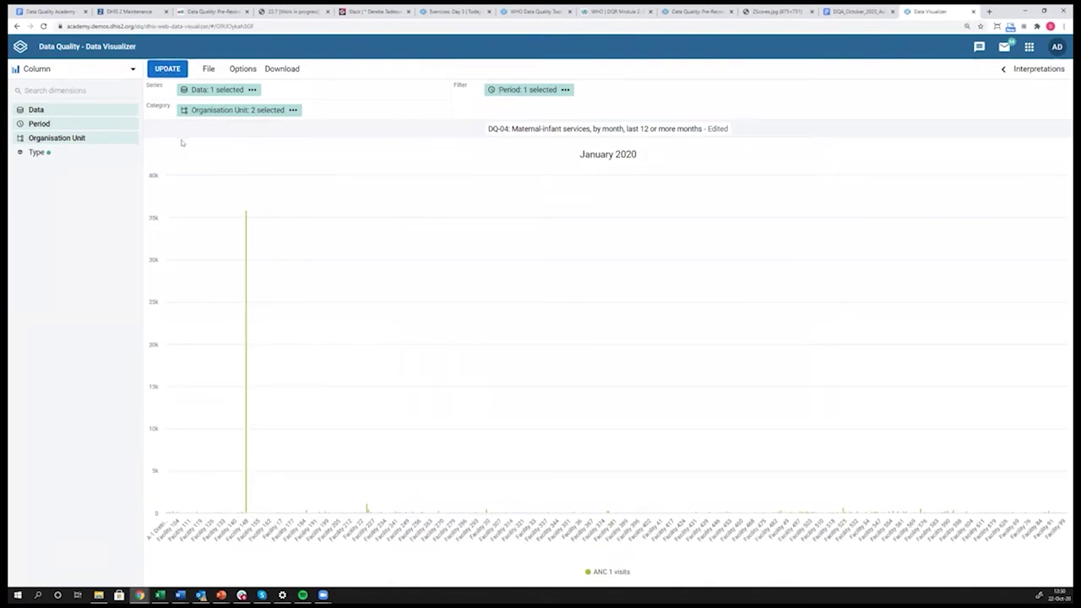
mouse_move(245, 248)
mouse_move(246, 299)
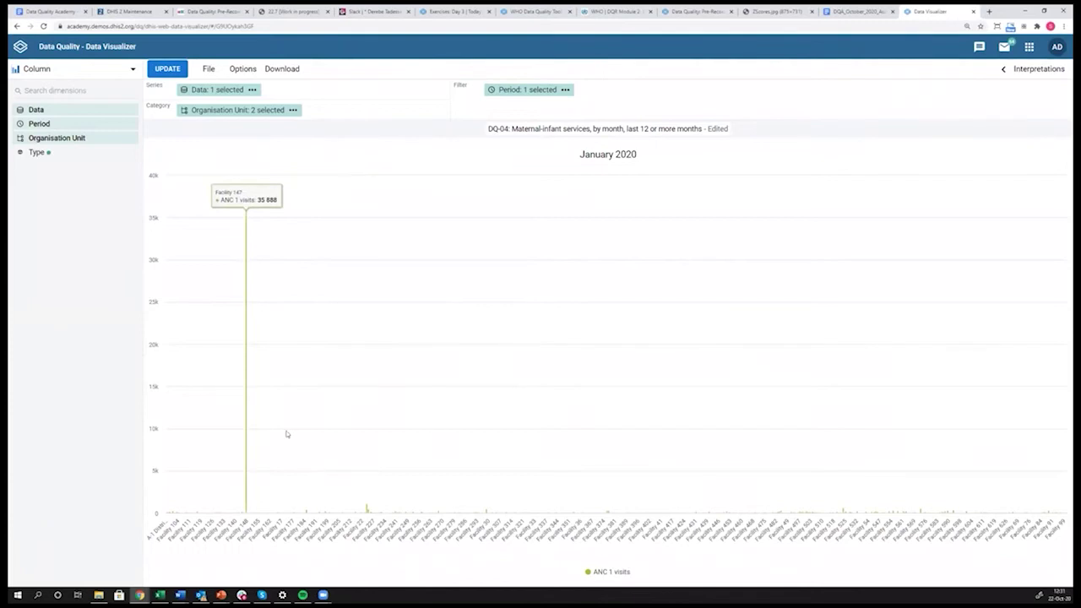
mouse_move(224, 595)
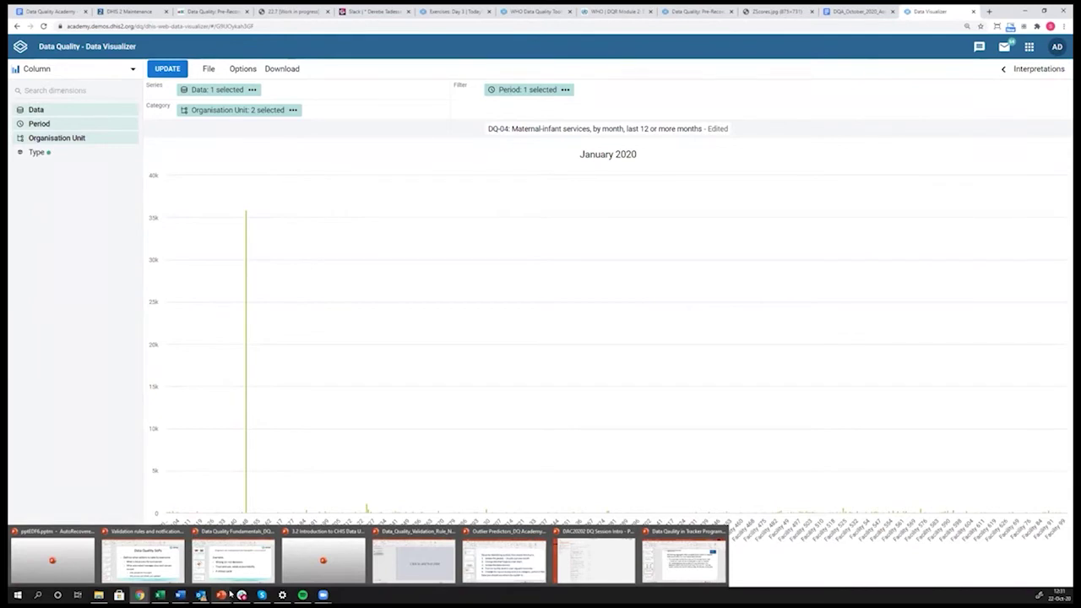
mouse_move(202, 573)
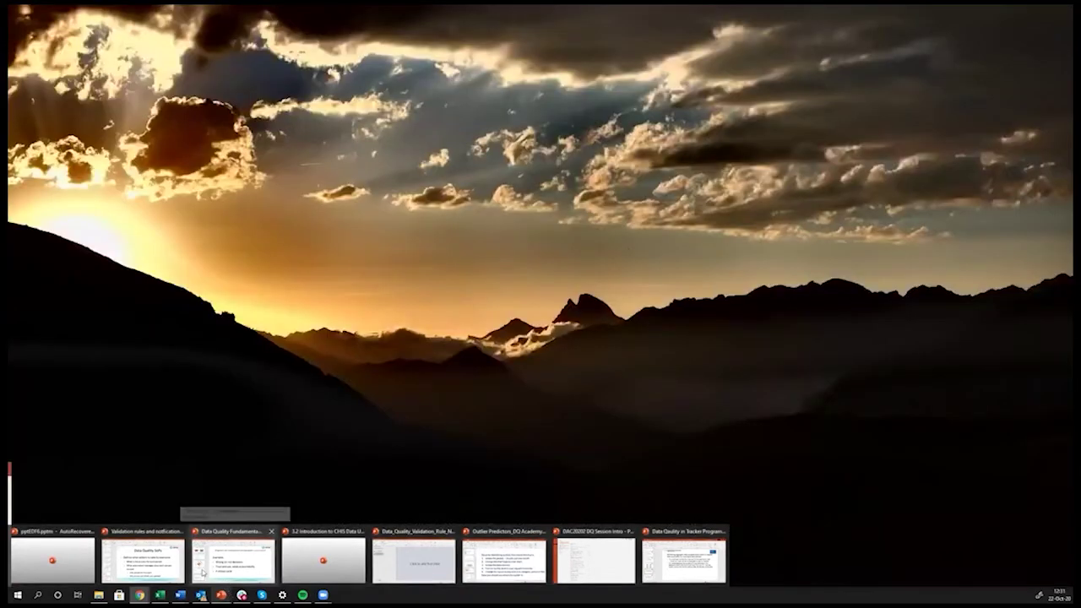
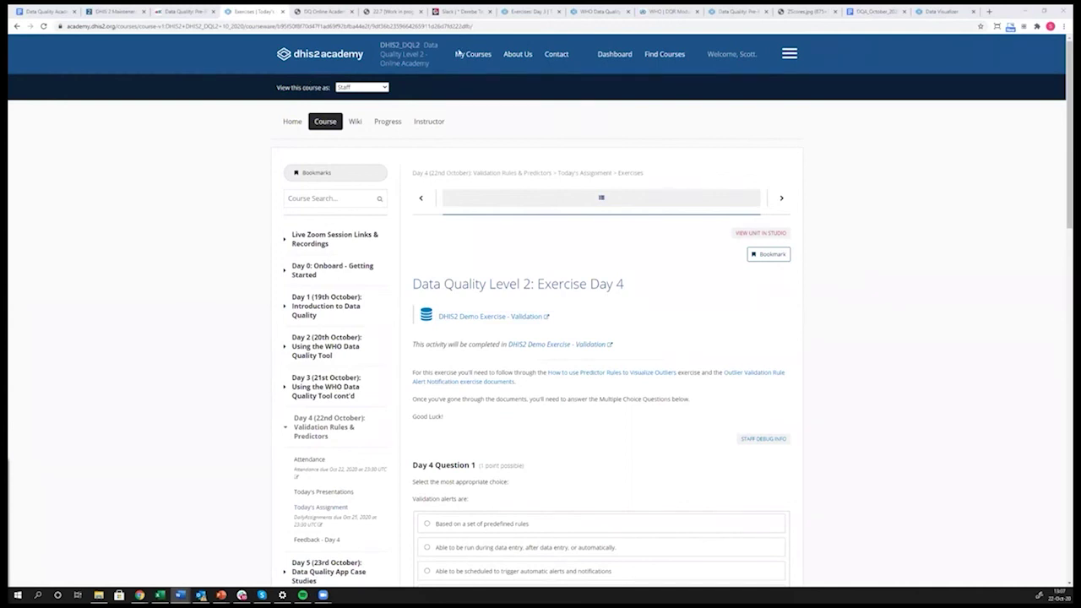
Switch to the DHIS2 Maintenance page showing the blank predictor form and open the Scheduler app from there.
click(334, 12)
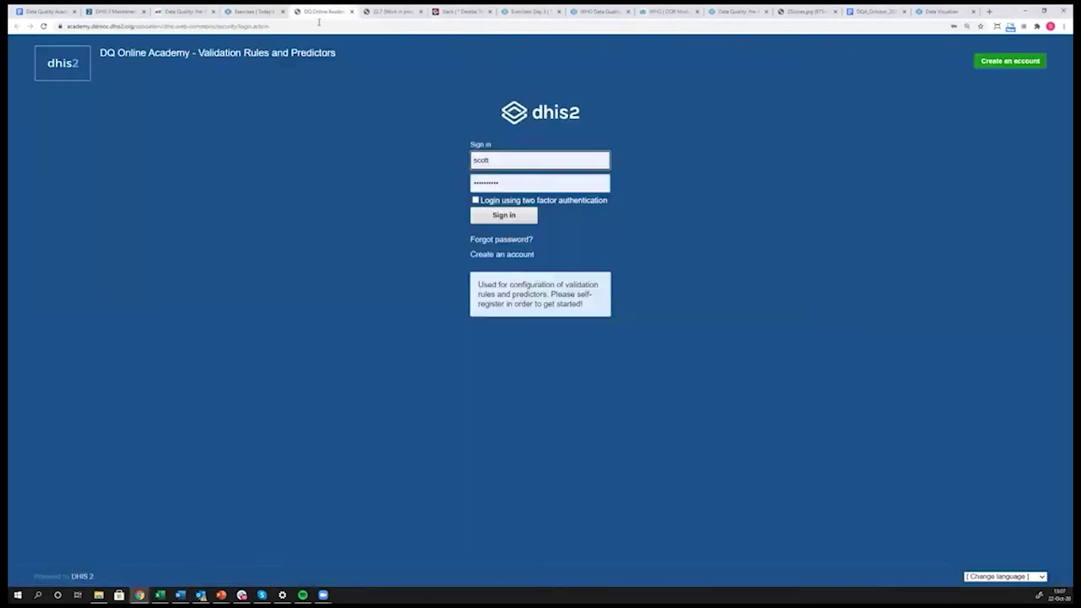
click(253, 11)
click(114, 11)
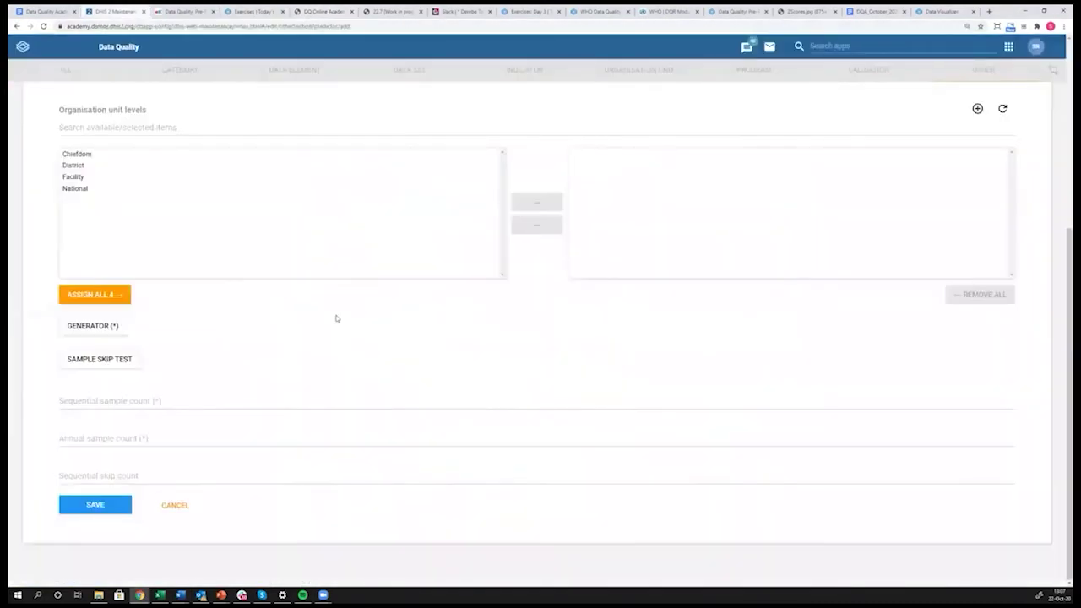
scroll(321, 316, up, 4)
click(1008, 46)
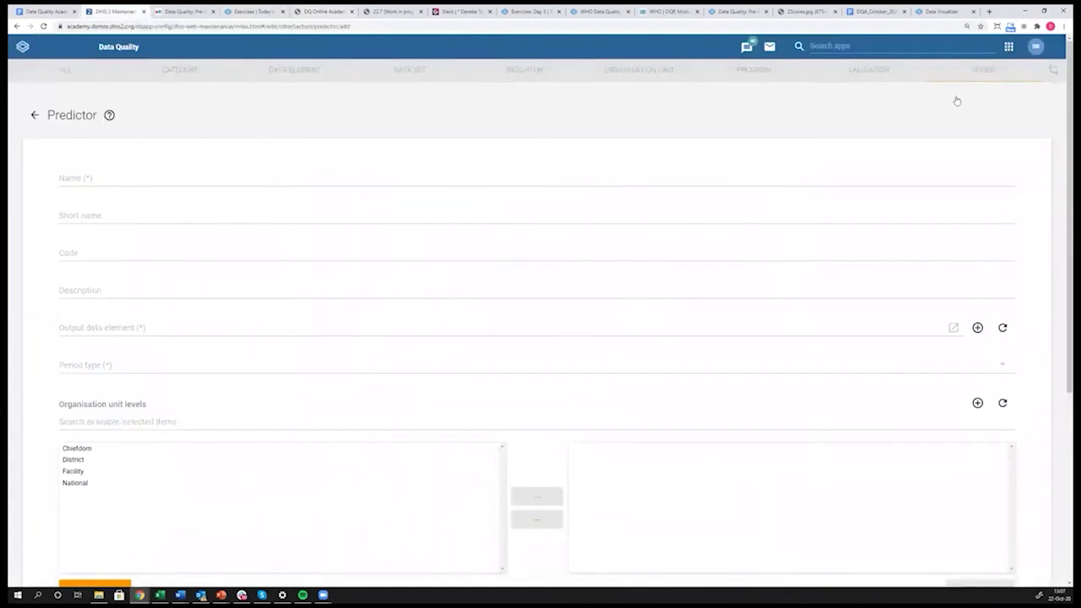
scroll(870, 164, down, 3)
scroll(869, 166, down, 3)
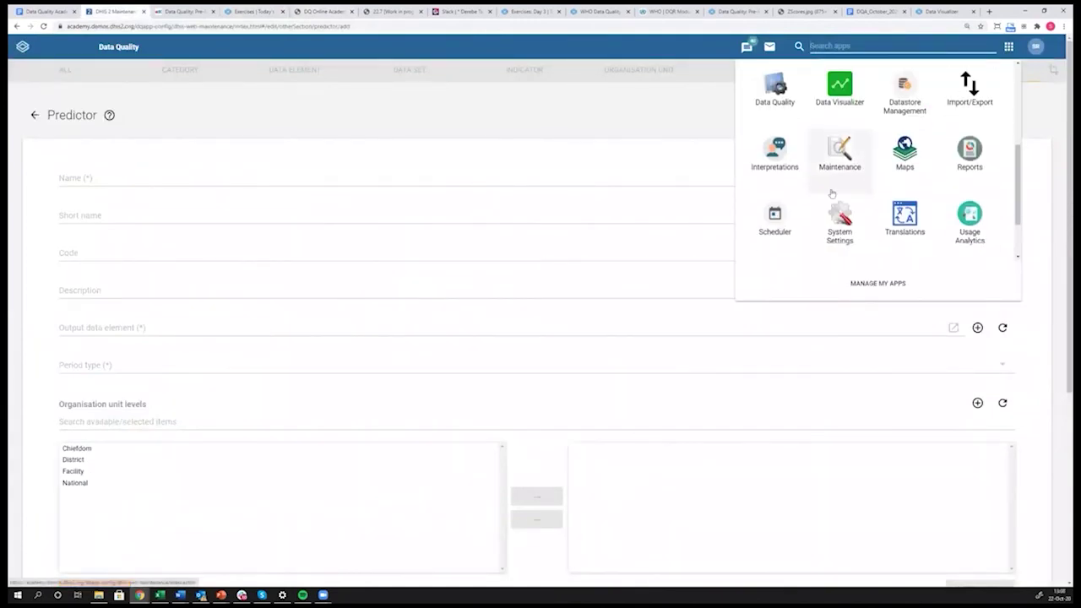
click(774, 147)
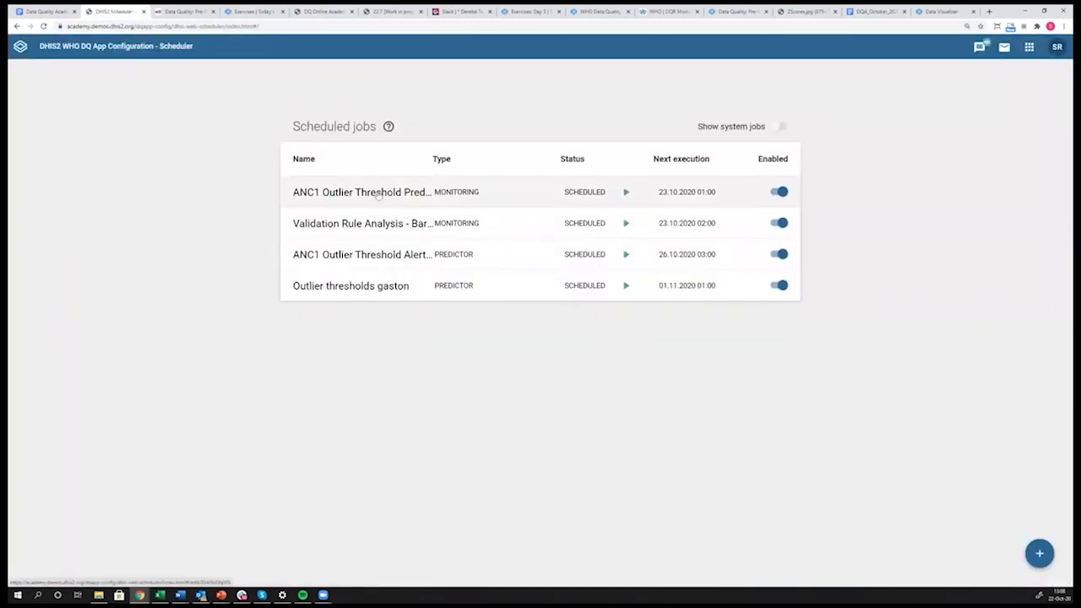
Look at the settings of the first ANC1 Outlier Threshold monitoring job and return to the scheduled jobs list.
click(378, 194)
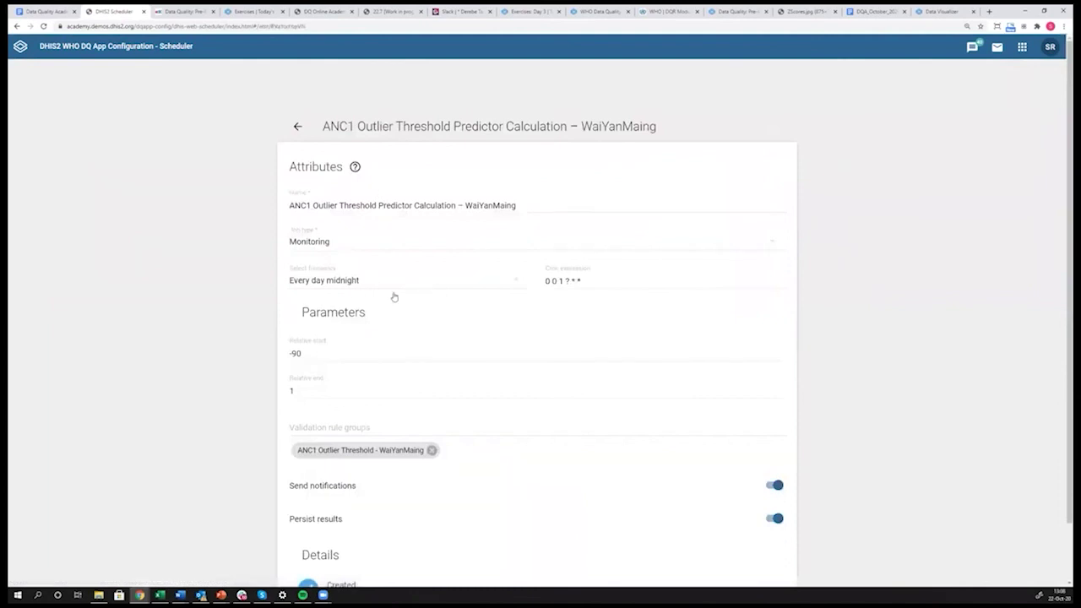
click(298, 125)
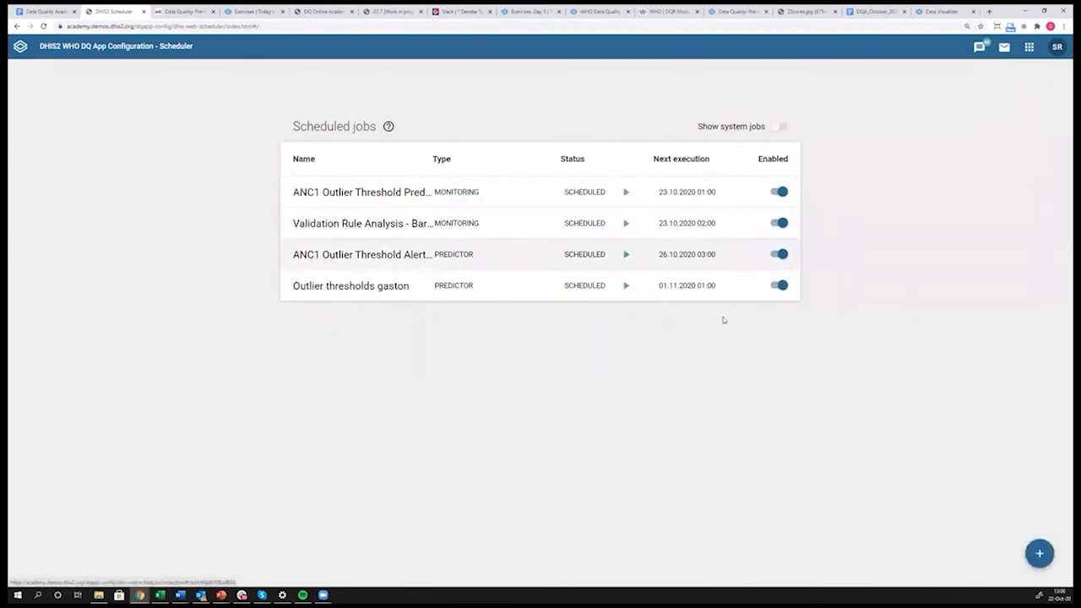
Start a new scheduled job of type Monitoring, try the Every day midnight frequency and set it to Every week.
click(1038, 553)
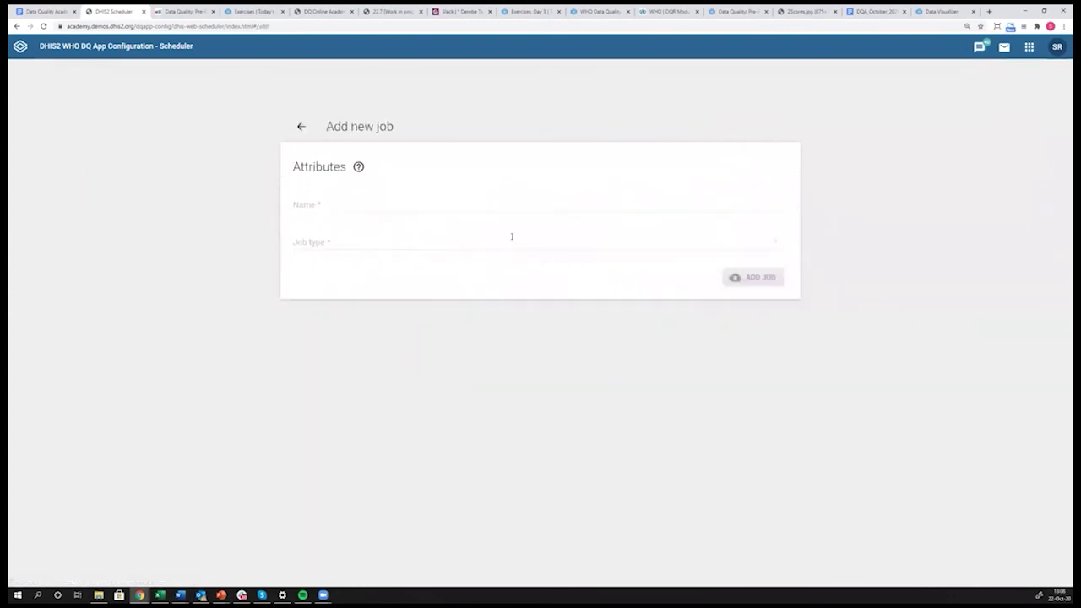
click(330, 246)
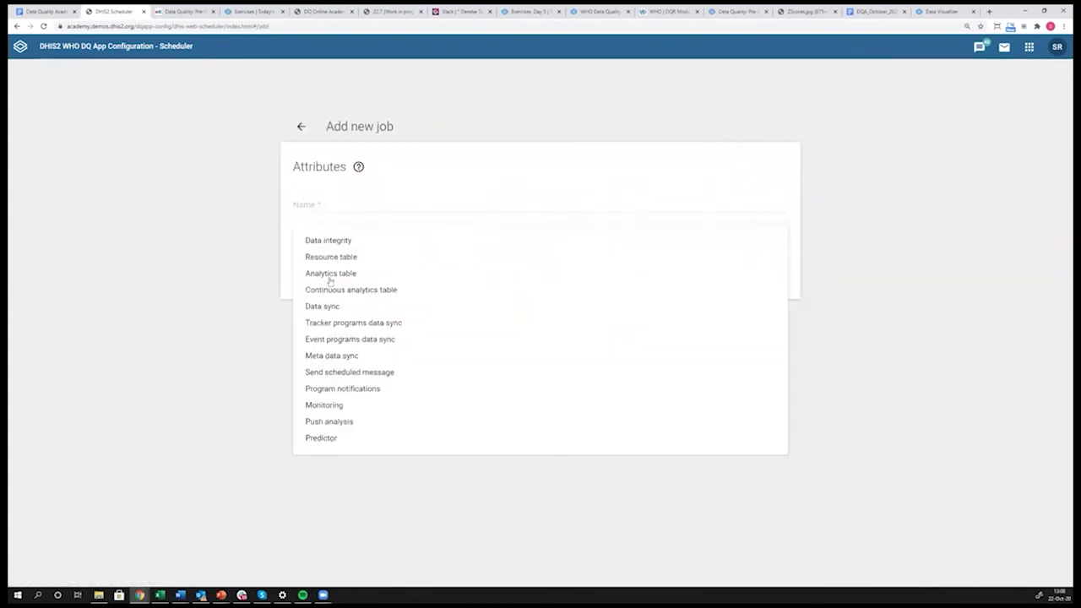
click(320, 407)
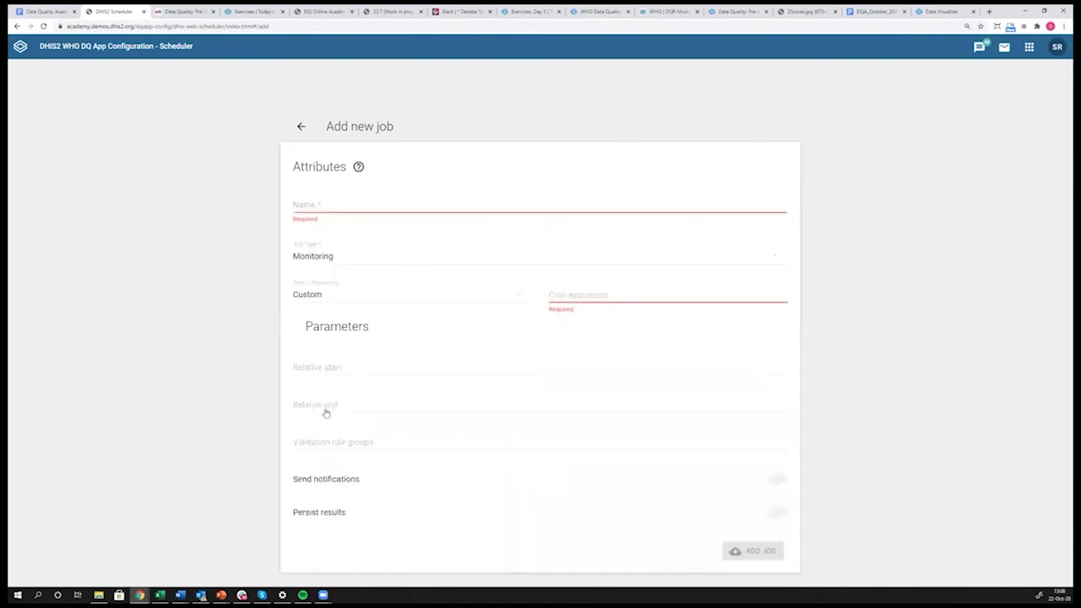
click(382, 302)
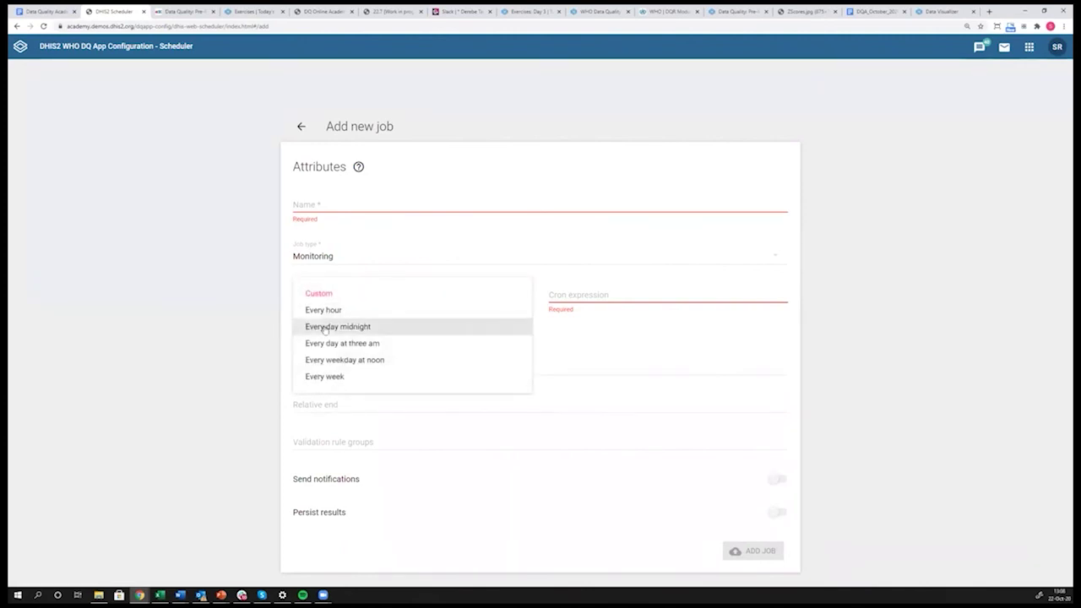
click(325, 330)
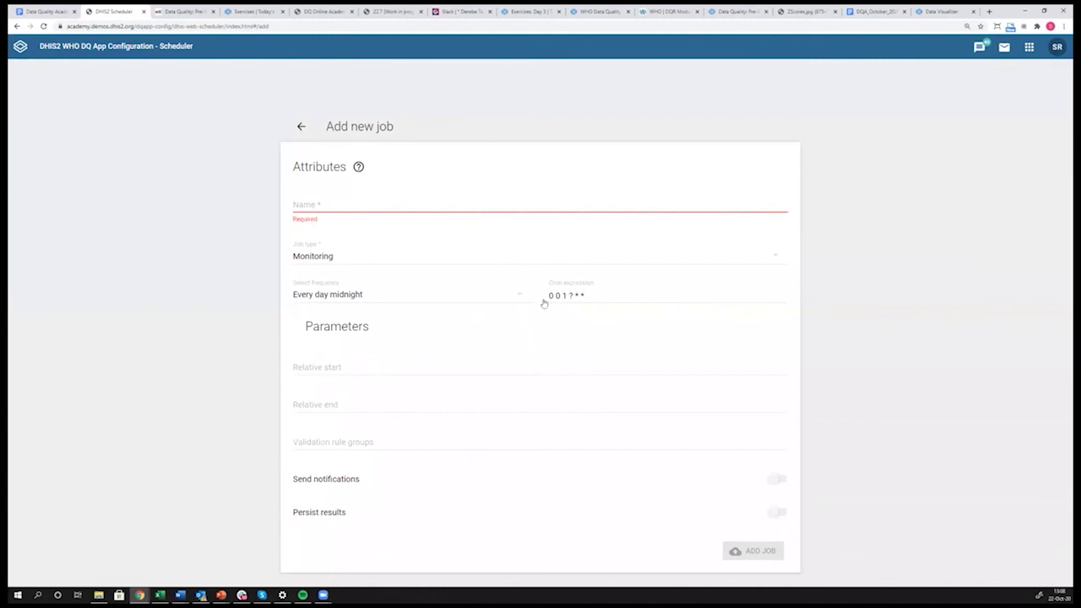
click(517, 299)
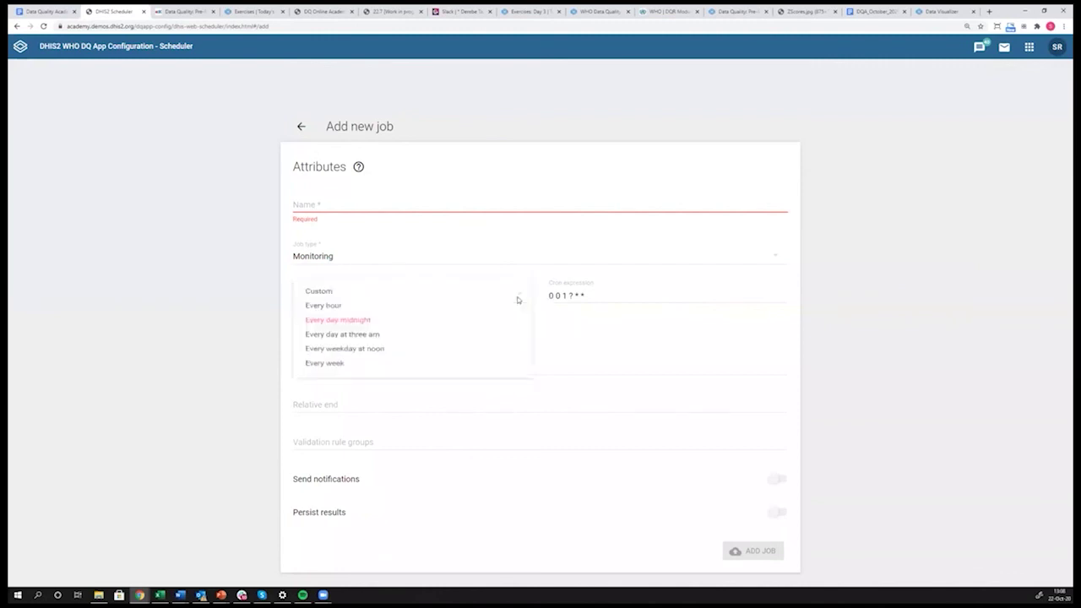
click(330, 374)
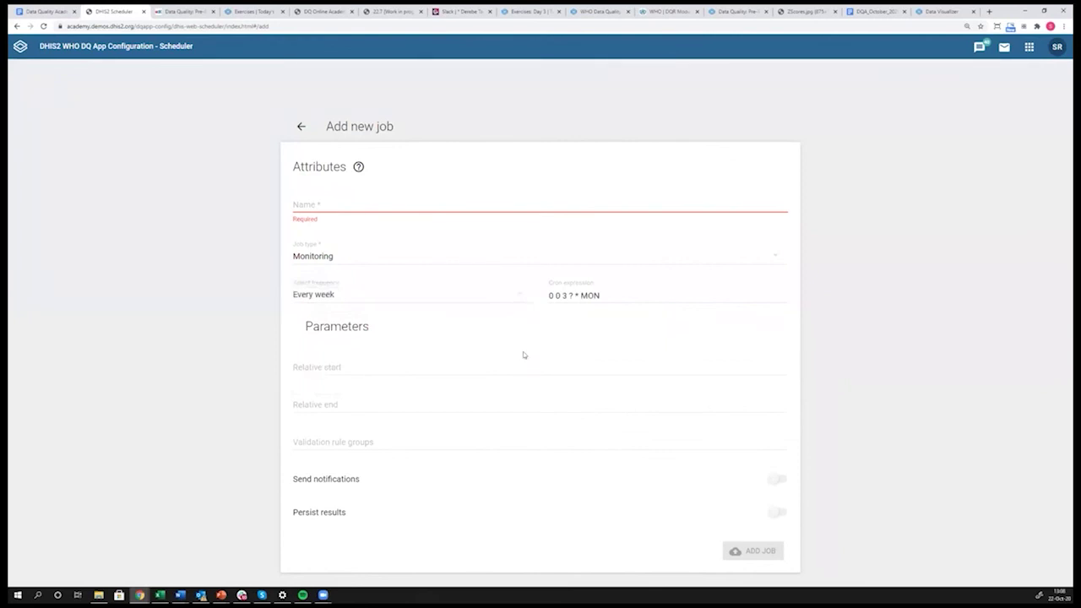
Name the new monitoring job Test and add it to the scheduled jobs.
click(358, 212)
text(Test)
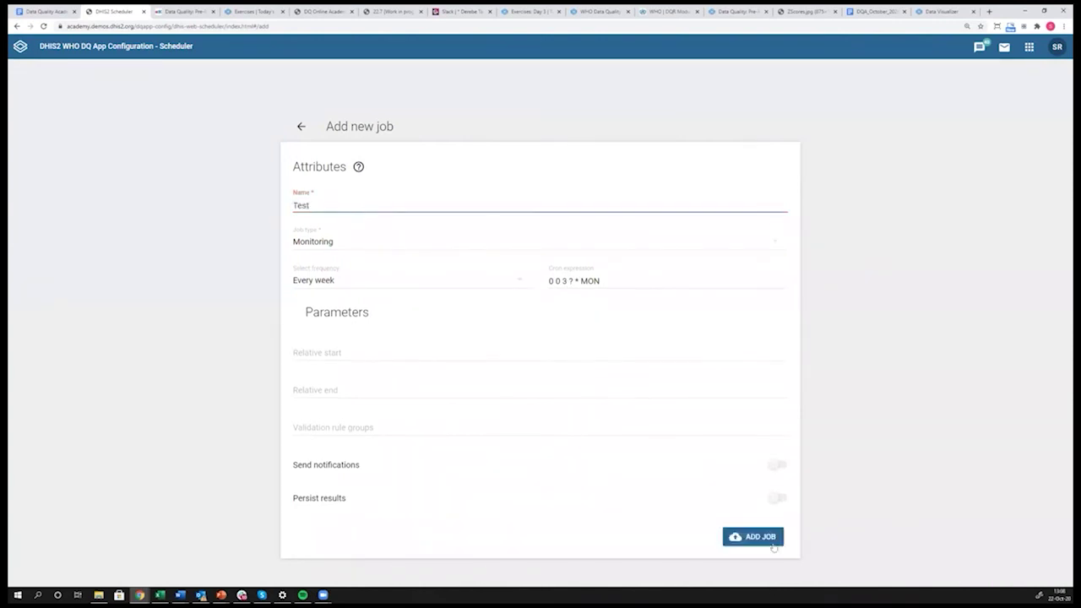
click(764, 542)
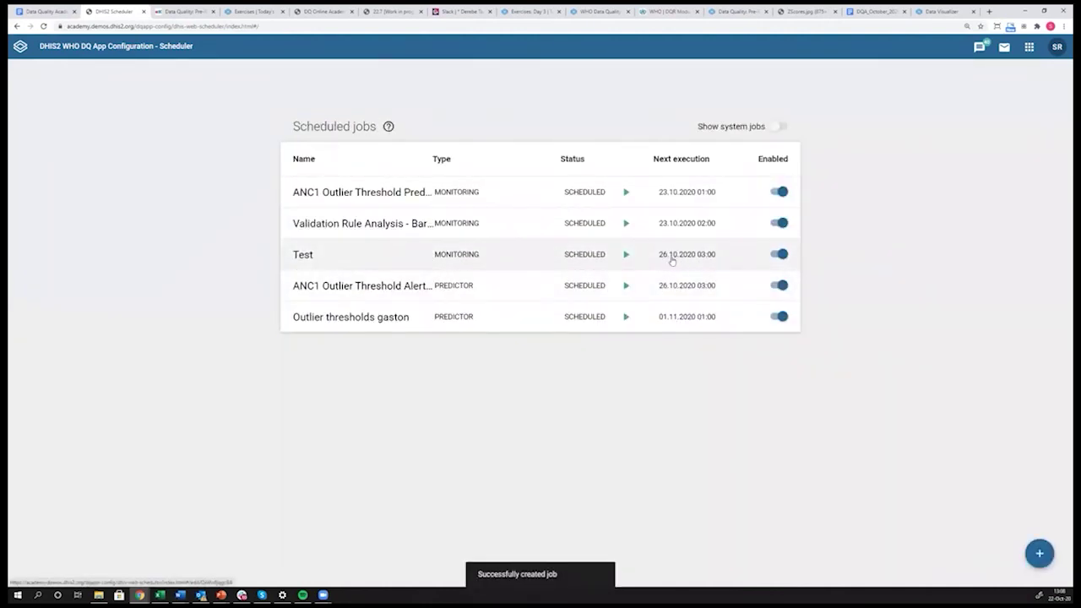
Open the Test job and go through its cron expression character by character.
click(307, 261)
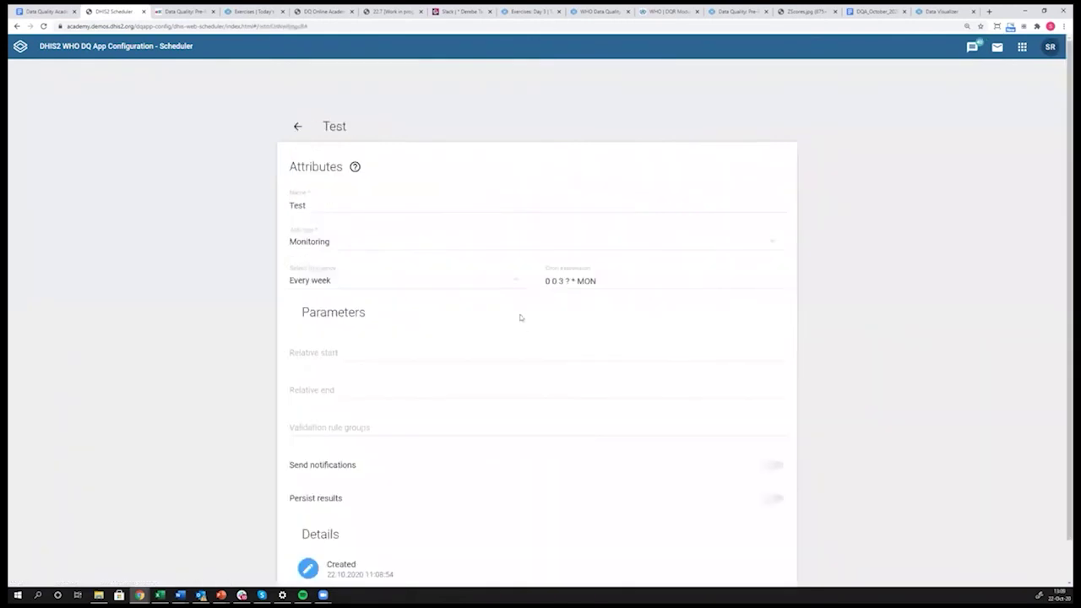
click(546, 282)
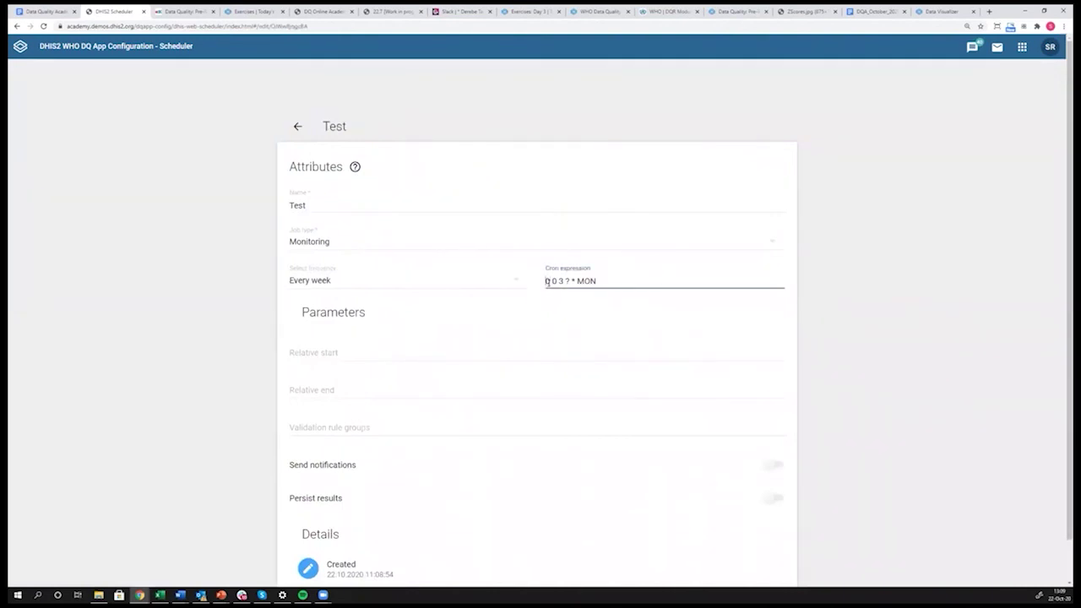
key(Right)
key(Right)
key(Right)
key(Right)
key(Right)
key(Right)
key(Right)
key(Right)
key(Right)
key(Right)
key(Right)
key(Right)
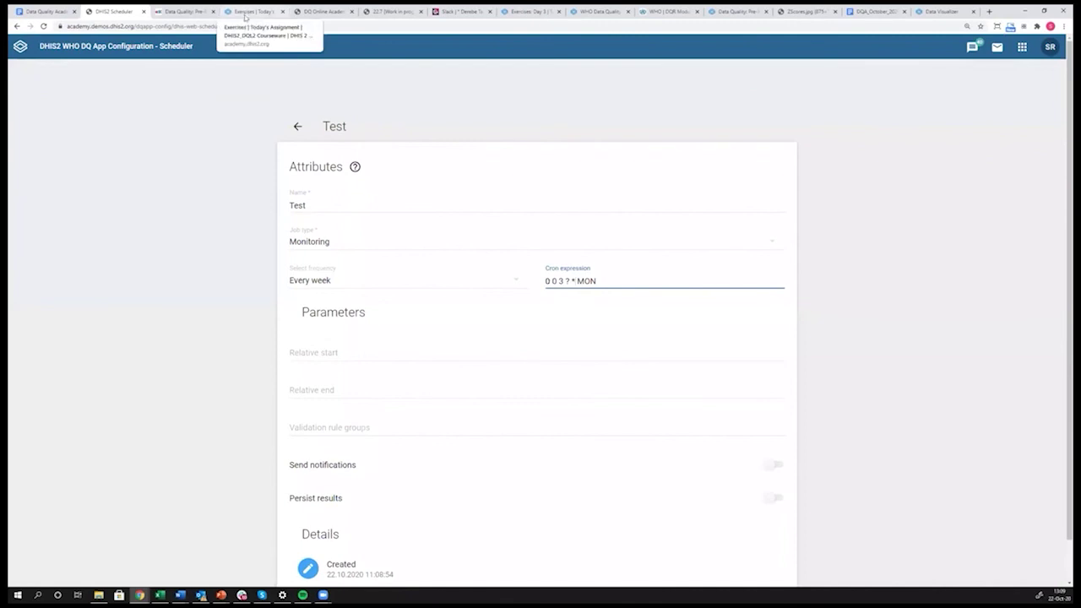
Search the web for cron expressions, open the Freeformatter cron expression generator and accept its cookie notice.
click(274, 14)
click(268, 26)
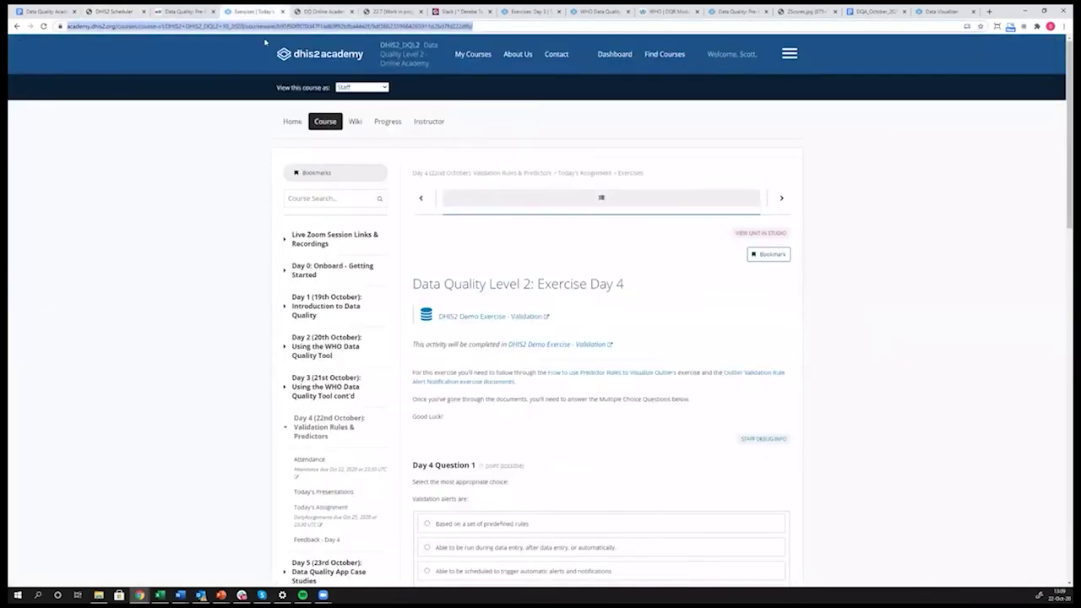
text(cro)
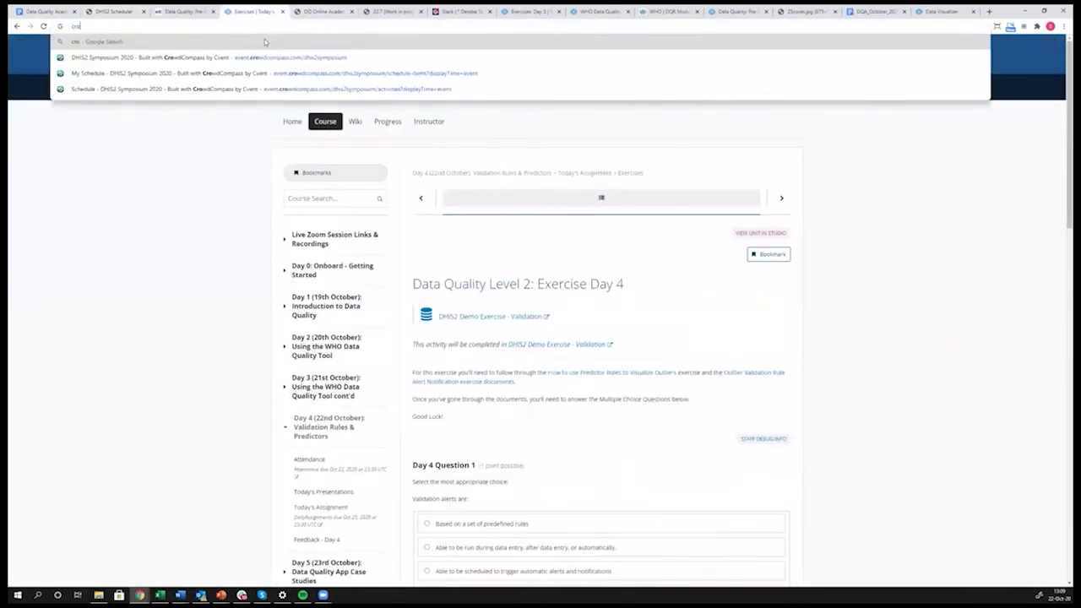
text(n expre)
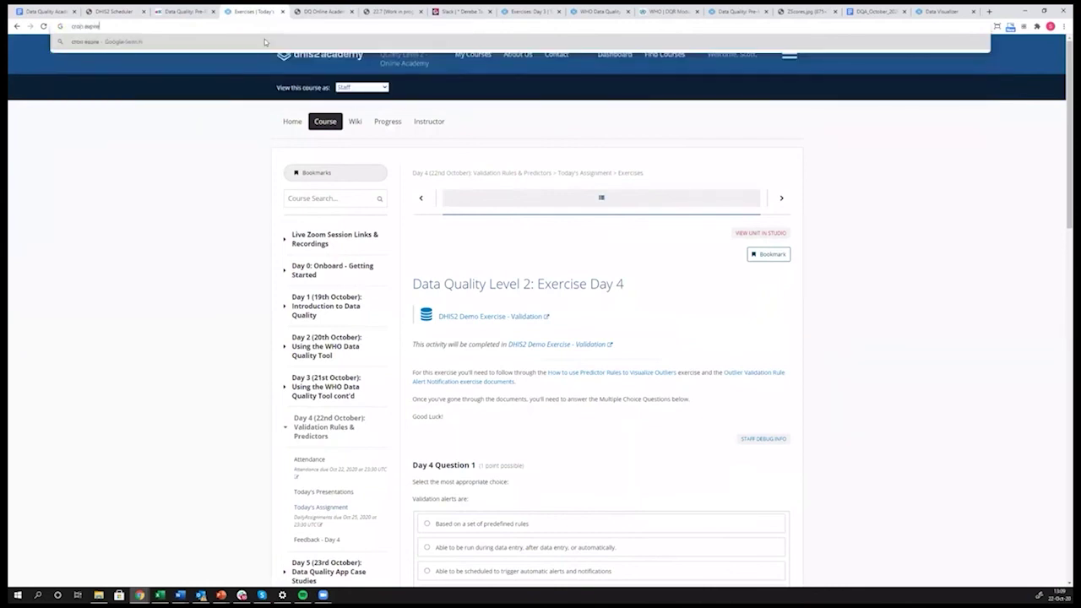
text(ssions)
key(Return)
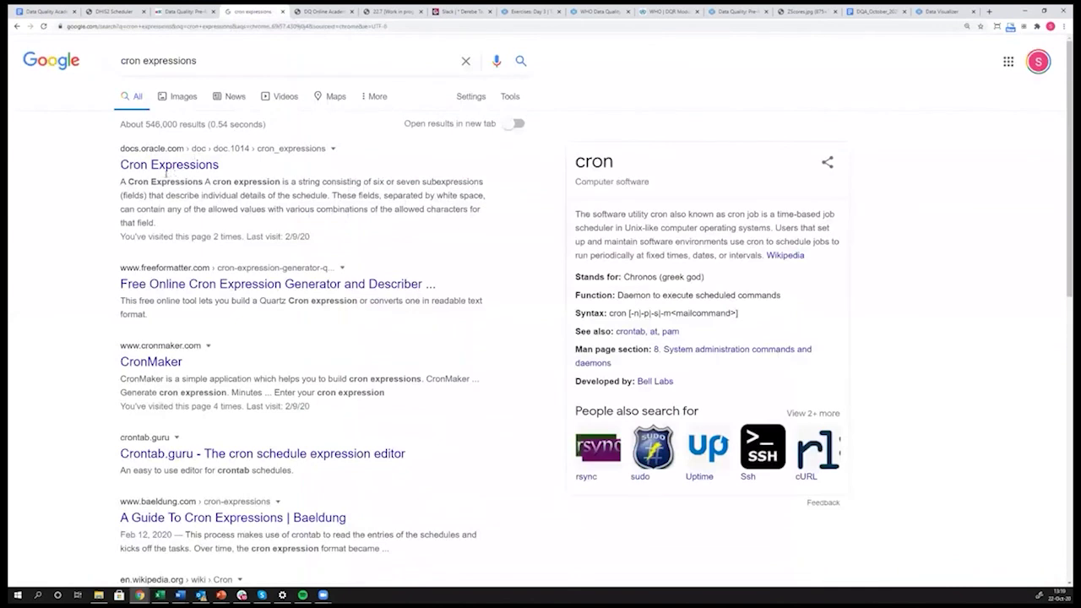
click(171, 288)
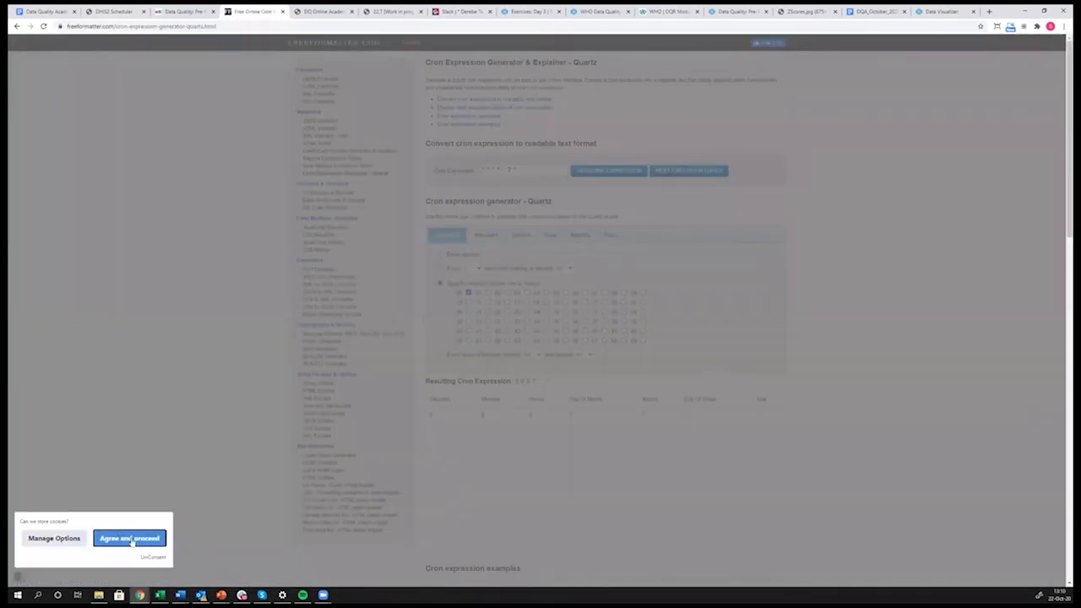
click(131, 540)
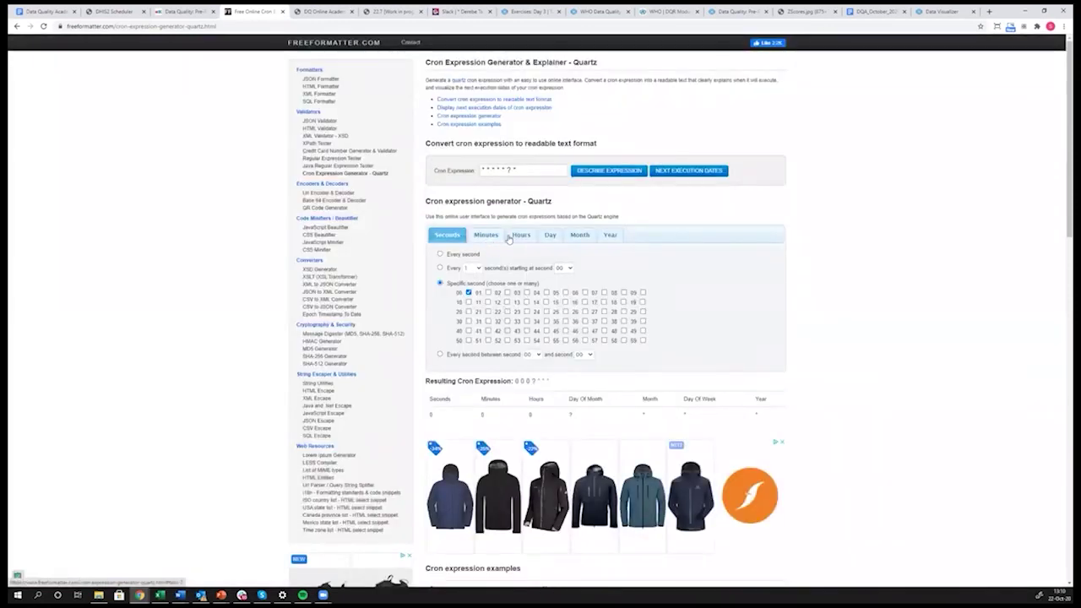
Look at the month options and try the day option of every 1 day starting on Sunday, highlighting the resulting expression.
click(578, 235)
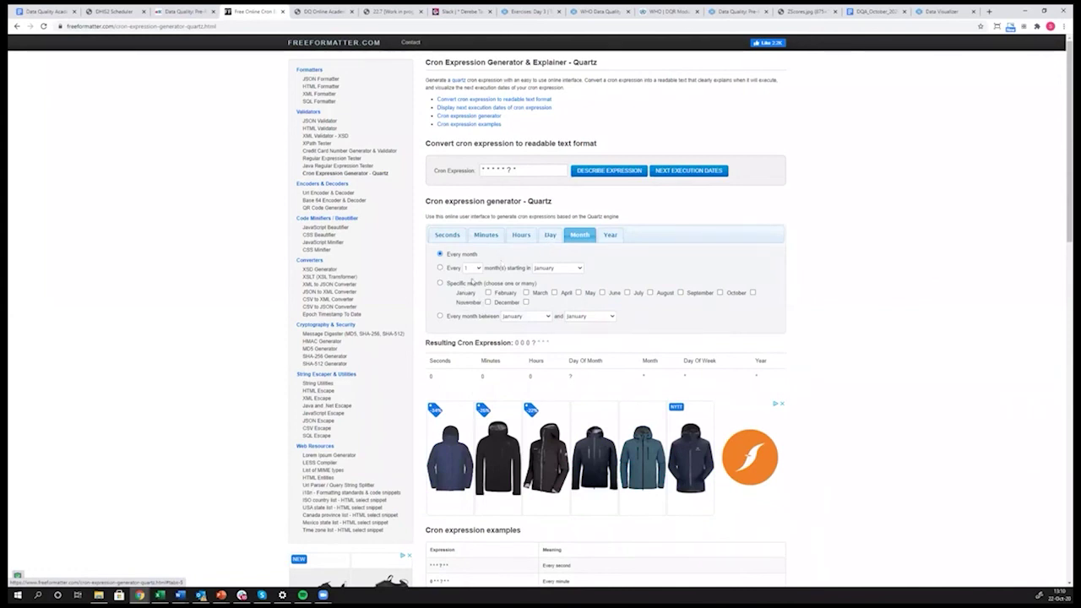
click(549, 238)
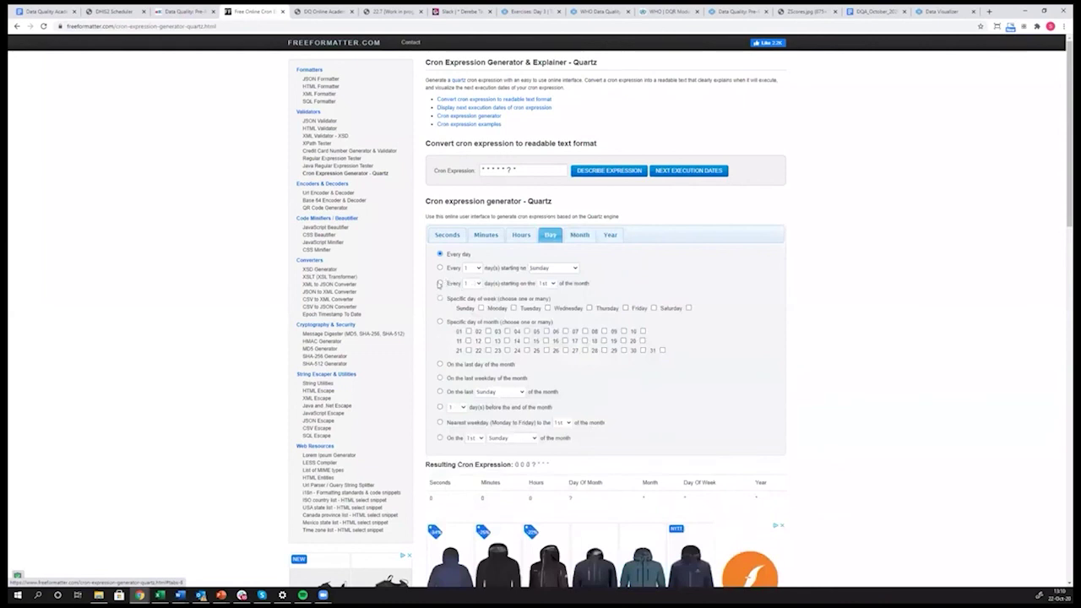
click(439, 267)
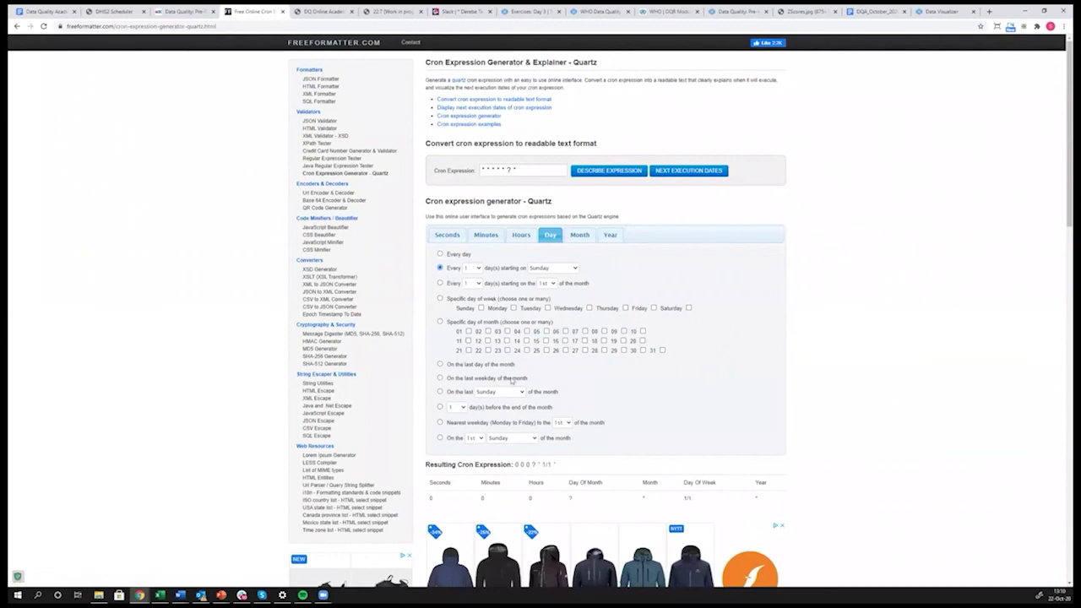
drag(515, 465, 556, 466)
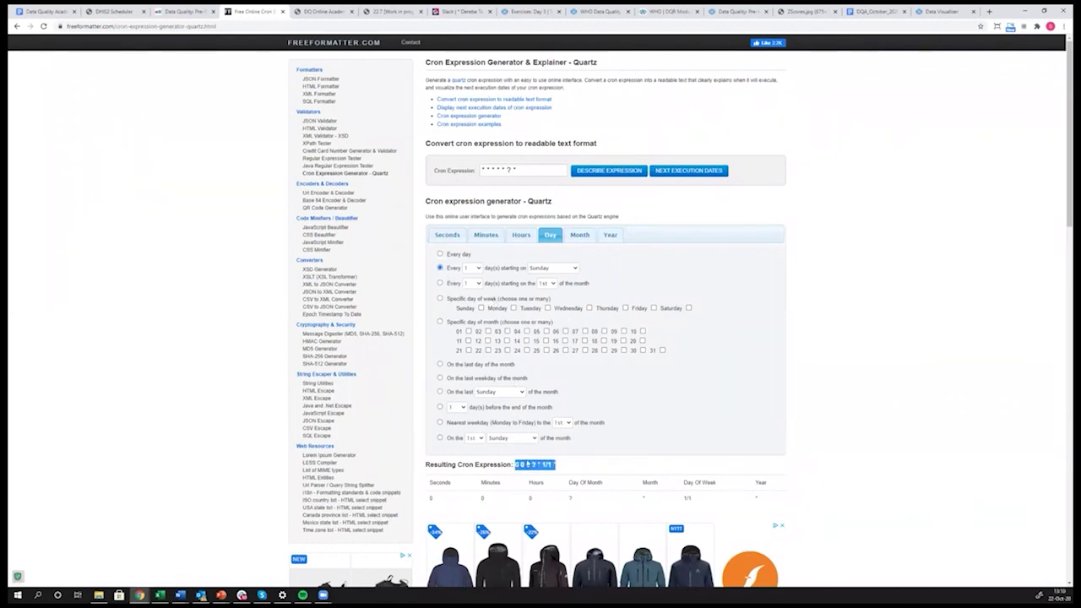
Set the generator's day option to specific day of month 01 and copy the resulting cron expression.
click(439, 322)
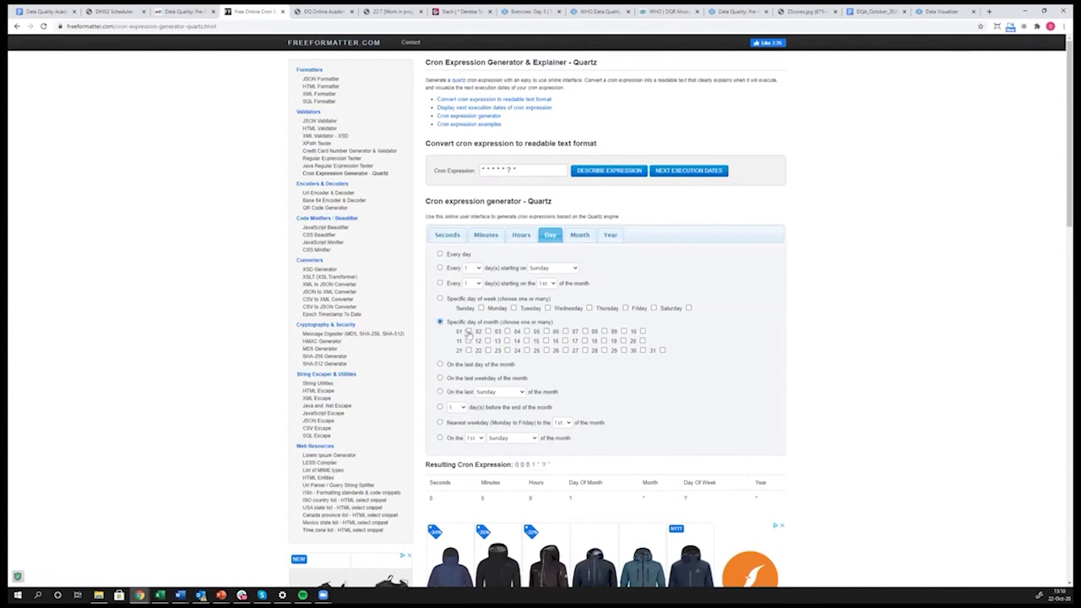
click(468, 331)
drag(521, 464, 558, 468)
key(ctrl+c)
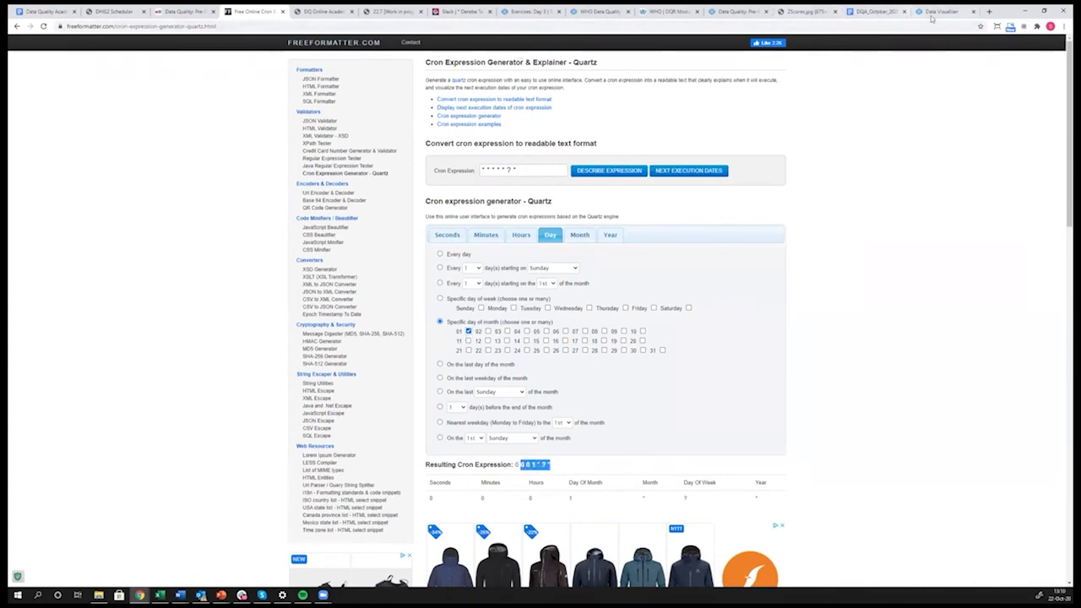
Switch back to the DHIS2 Scheduler, set the Test job's cron expression to 0 0 0 1 * ? and save the job.
click(112, 12)
key(ctrl+a)
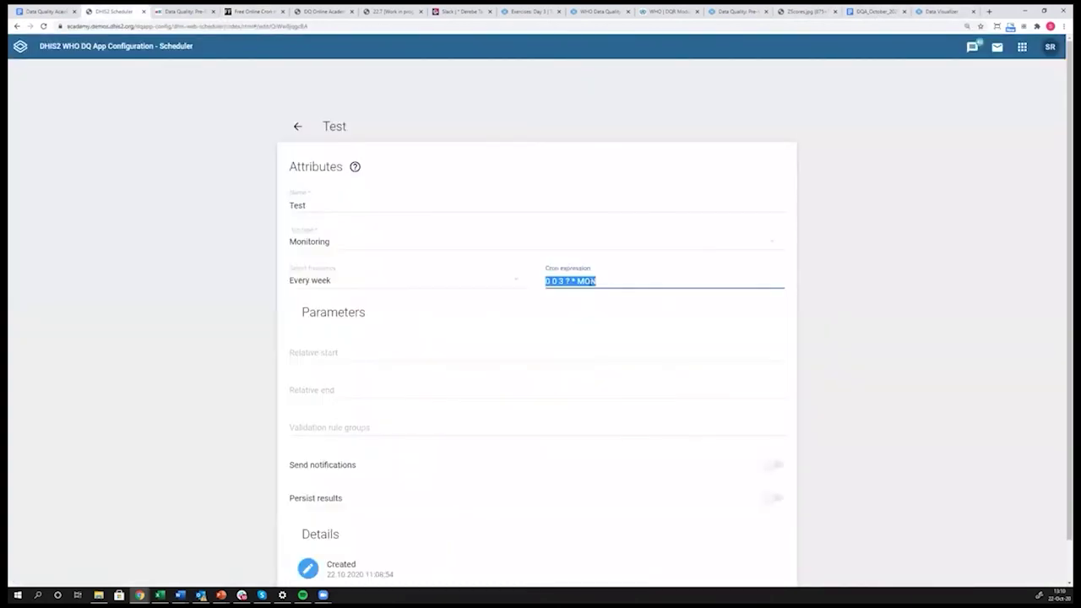
key(ctrl+v)
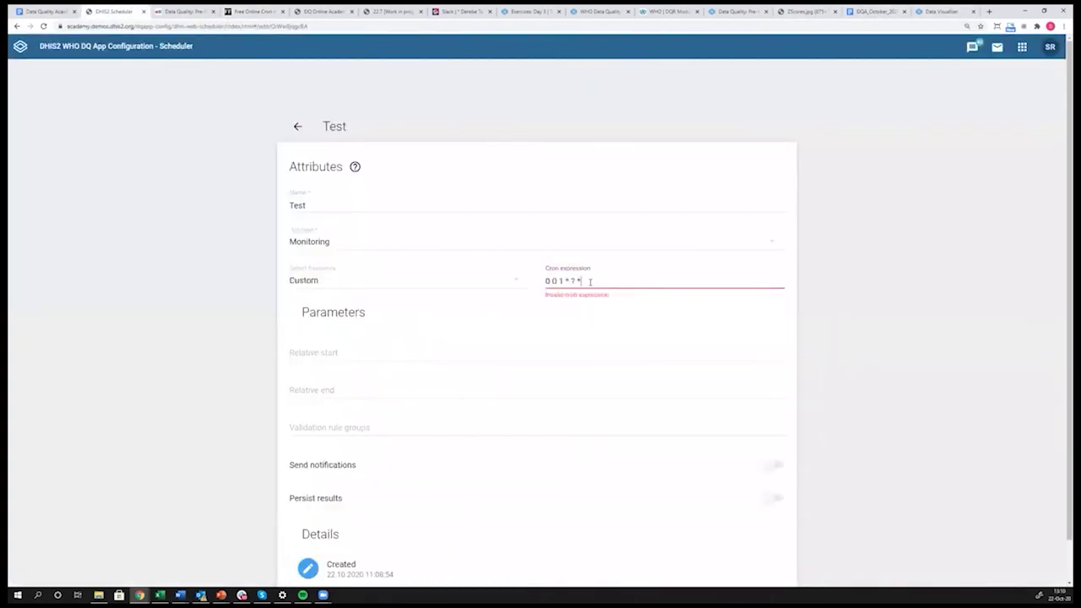
click(546, 281)
text(0)
click(586, 280)
key(BackSpace)
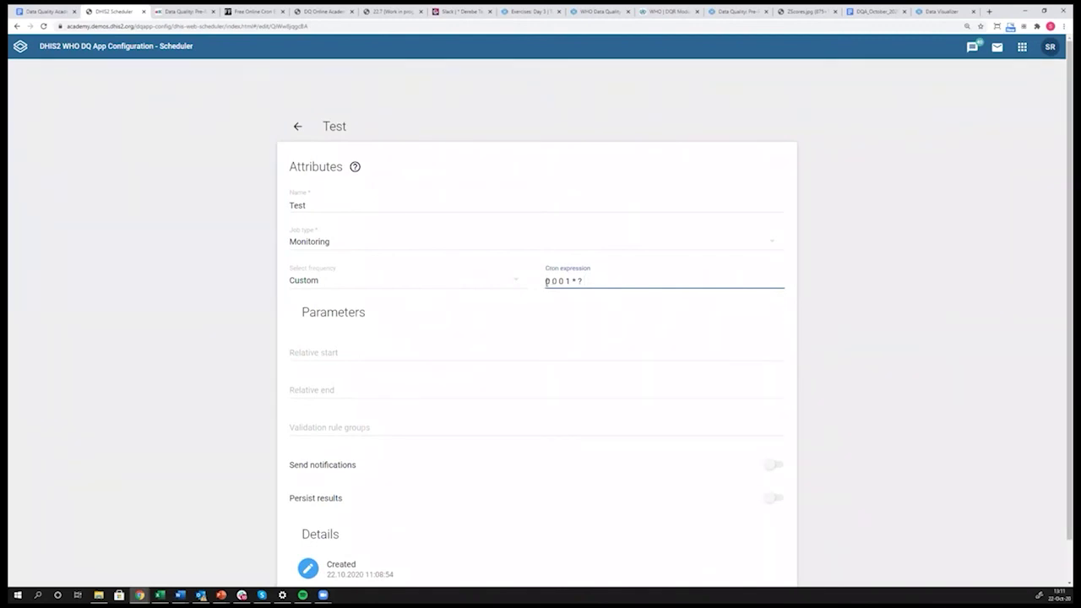
drag(547, 281, 588, 284)
scroll(517, 290, down, 1)
click(669, 565)
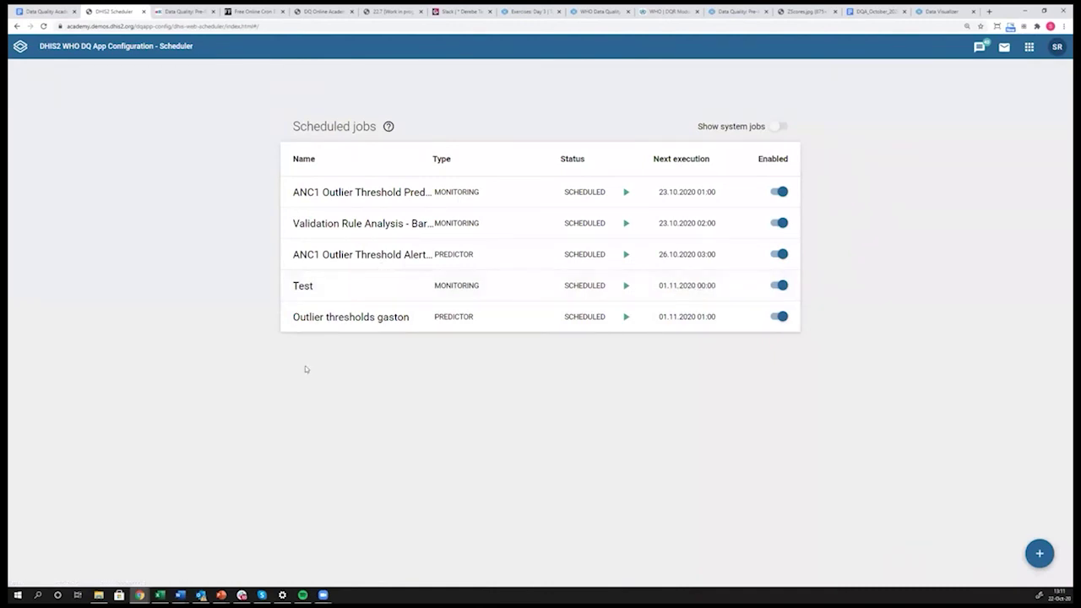
Switch to the DHIS2 Maintenance app, open predictor management and start a new predictor, viewing its organisation unit level and sample count fields.
click(1029, 49)
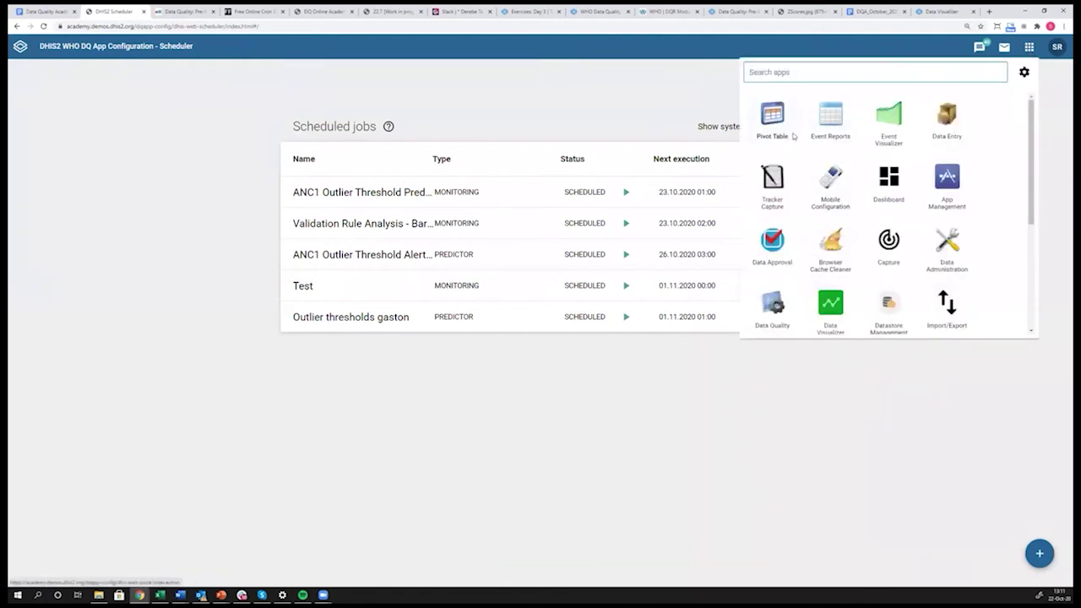
scroll(824, 207, down, 3)
click(834, 200)
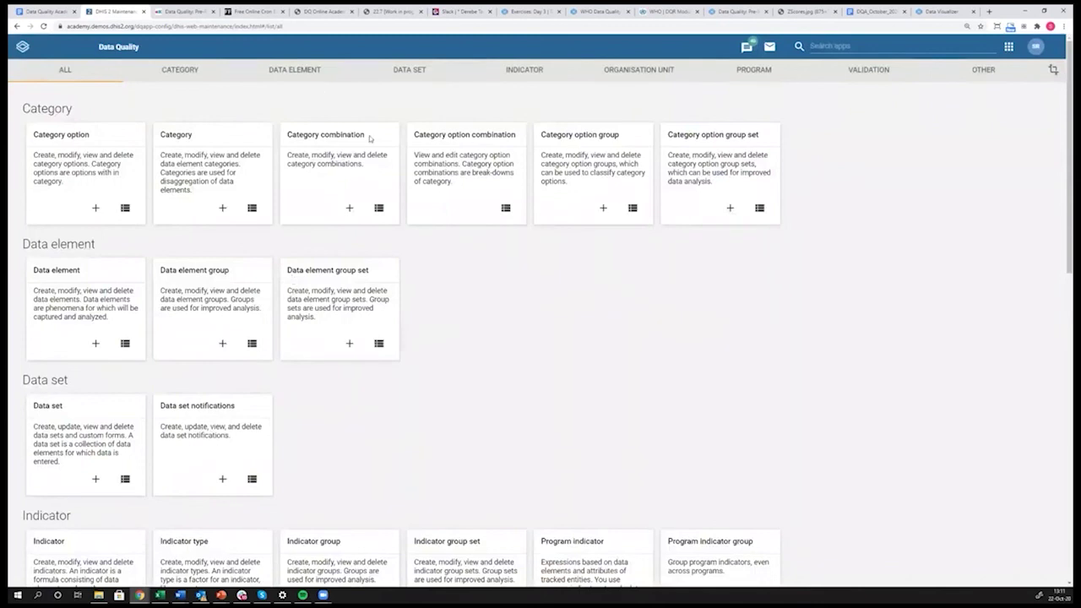
scroll(537, 327, down, 15)
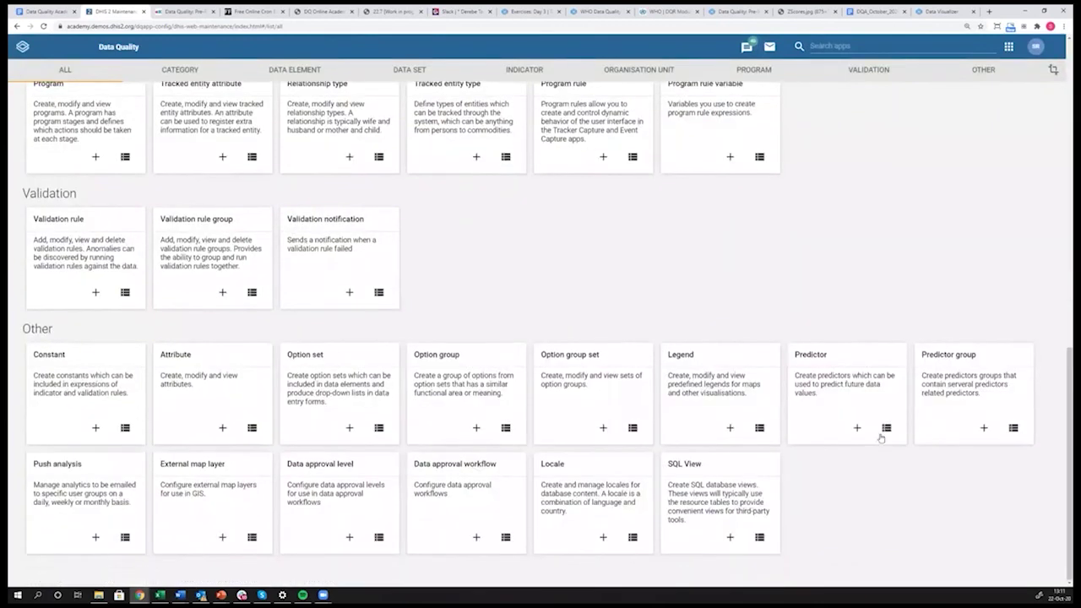
click(886, 428)
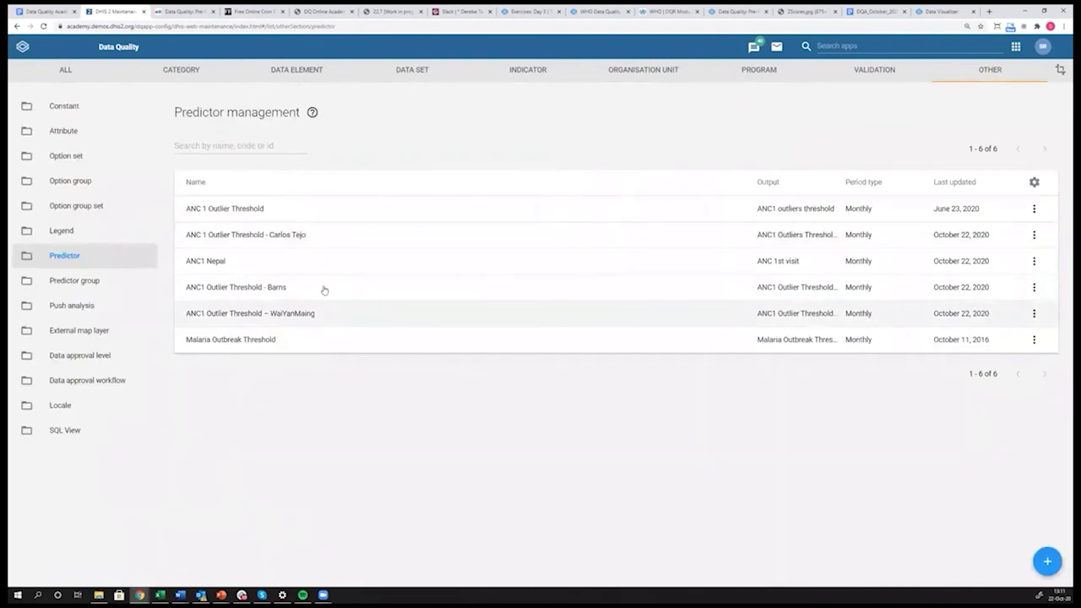
click(1047, 561)
scroll(273, 272, down, 10)
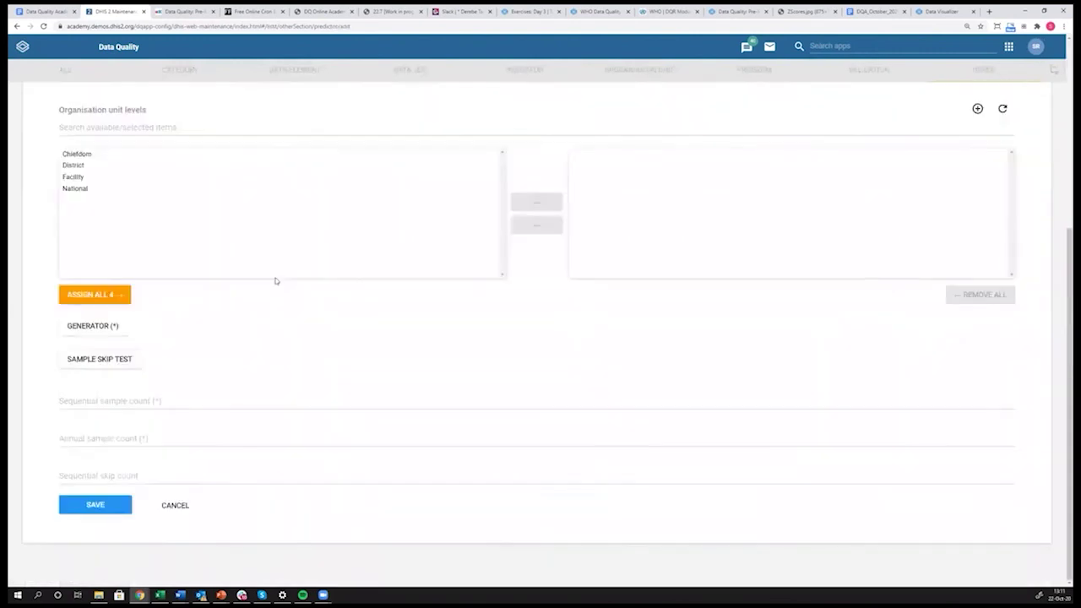
Build the new predictor's generator expression if(#{FTRrcoaog83}>5,1,0) using the data element Accute Flaccid Paralysis (Deaths < 5 yrs), and highlight its condition.
click(92, 327)
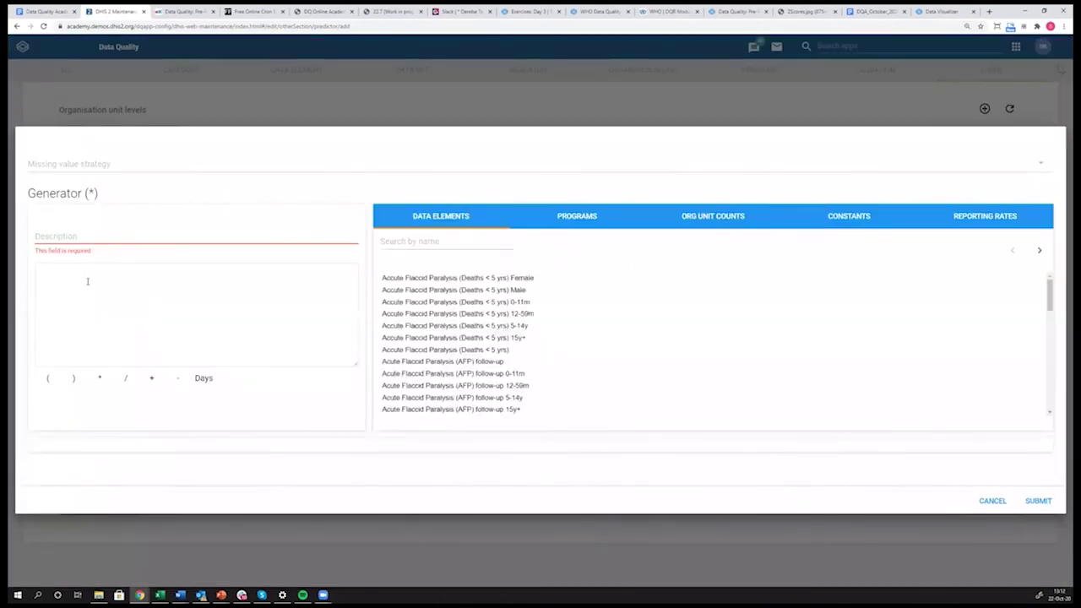
text(if()
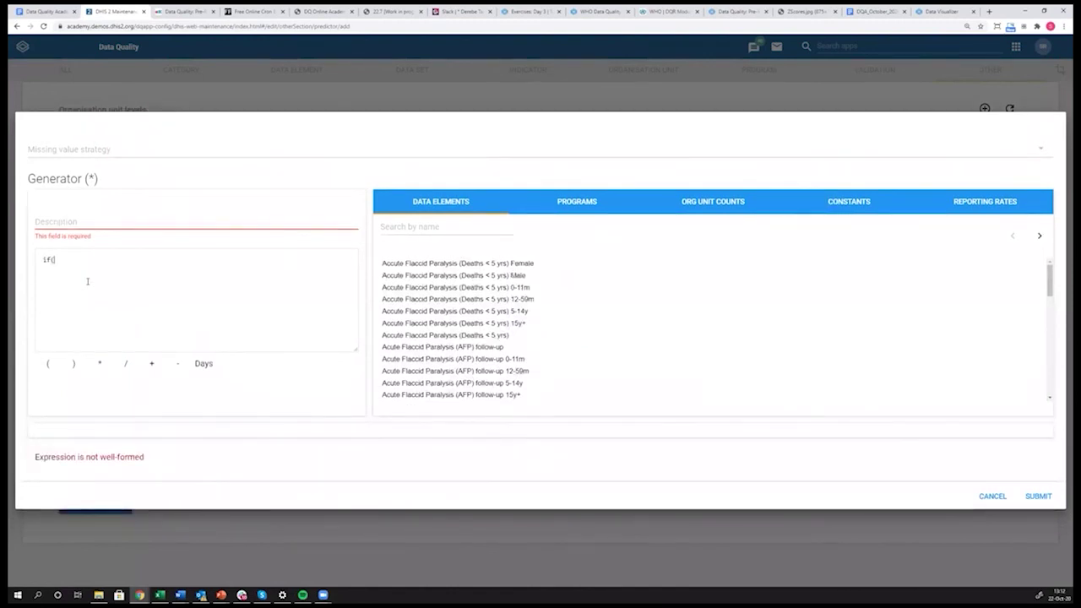
click(432, 336)
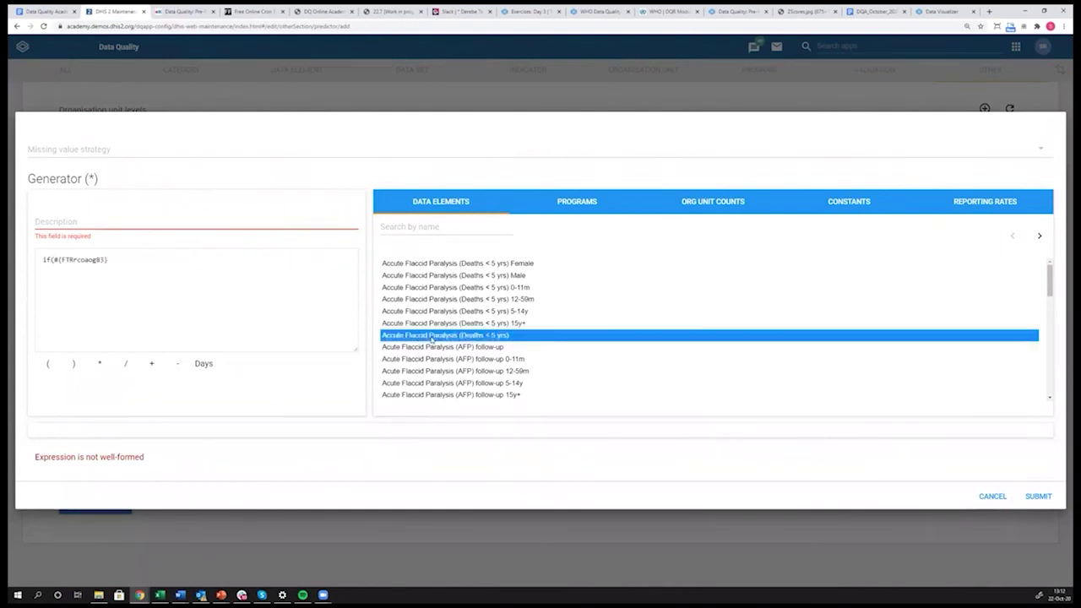
click(131, 265)
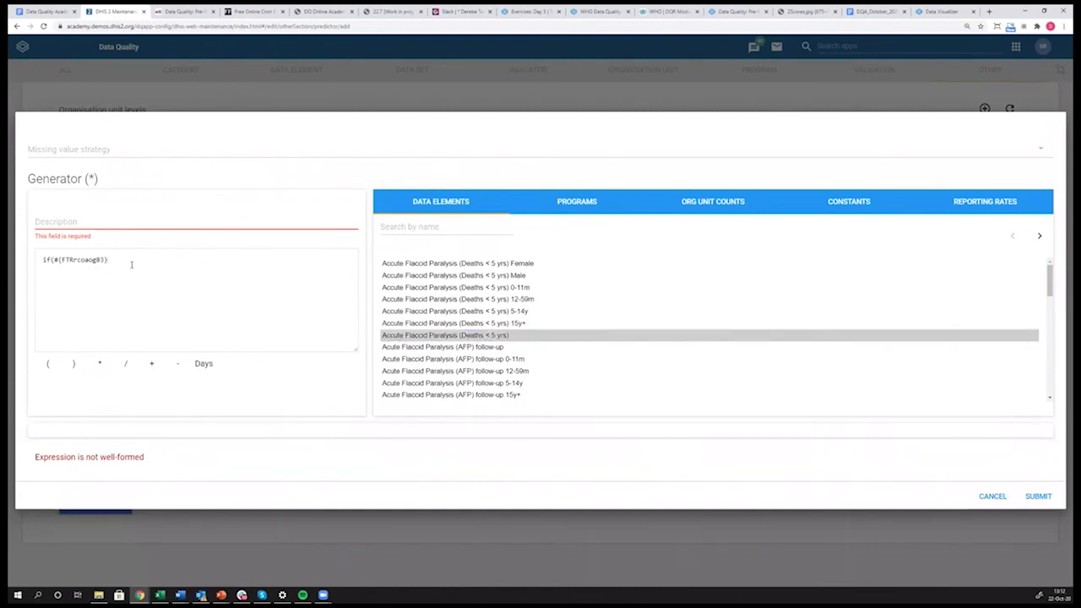
text(>5,1,0))
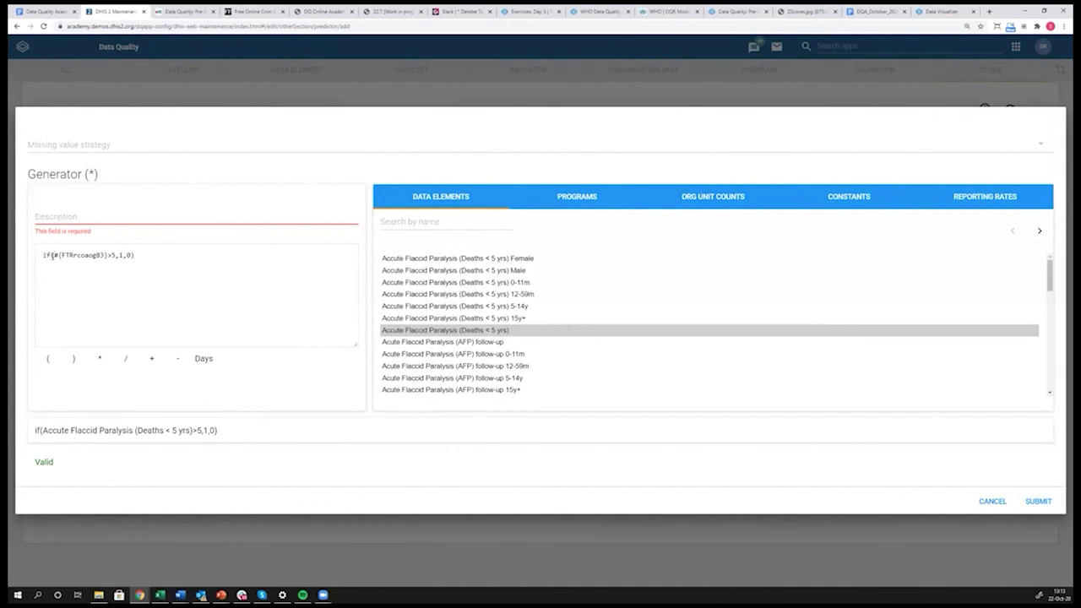
drag(53, 254, 116, 256)
click(121, 255)
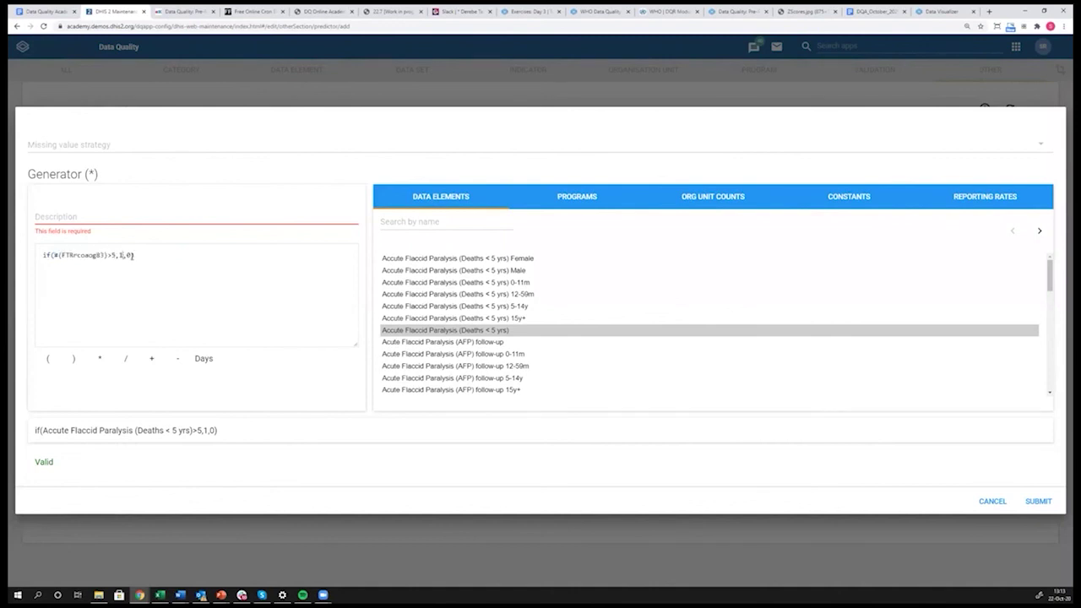